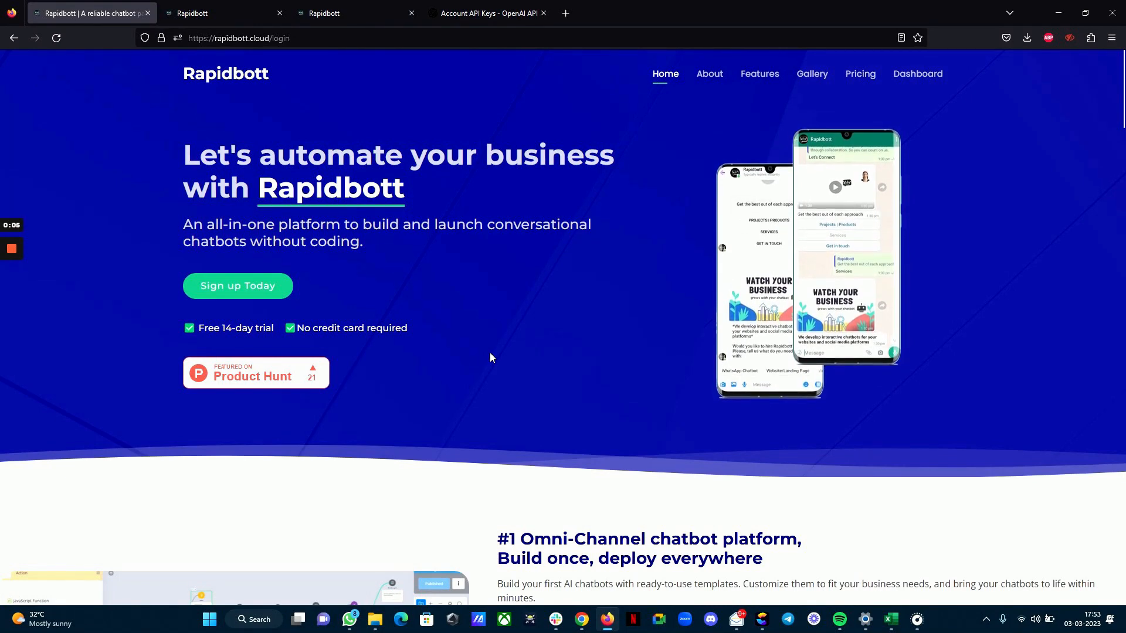
Switch to the OpenAI integration page and review its API key settings and list of embeddings
left_click(231, 7)
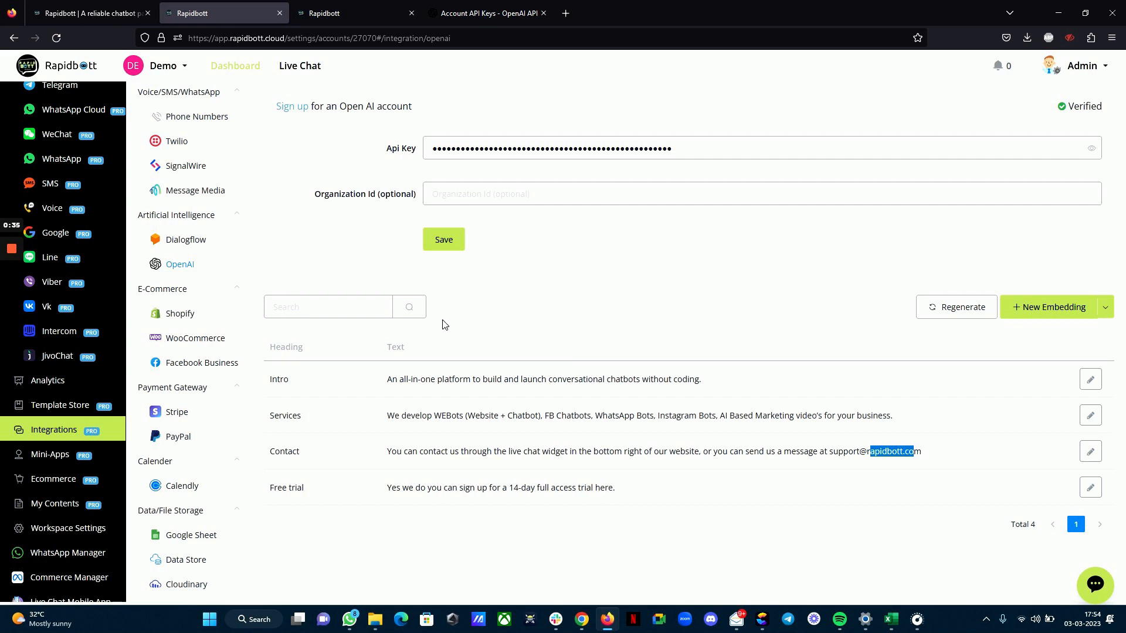
scroll(499, 339, "up", 1)
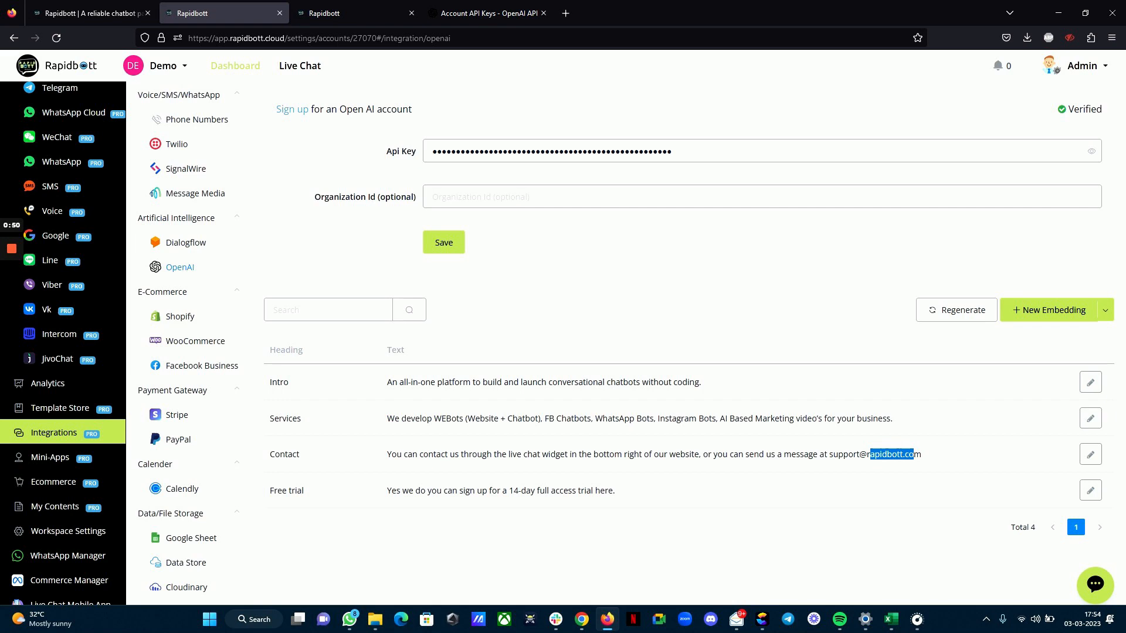
left_click(594, 409)
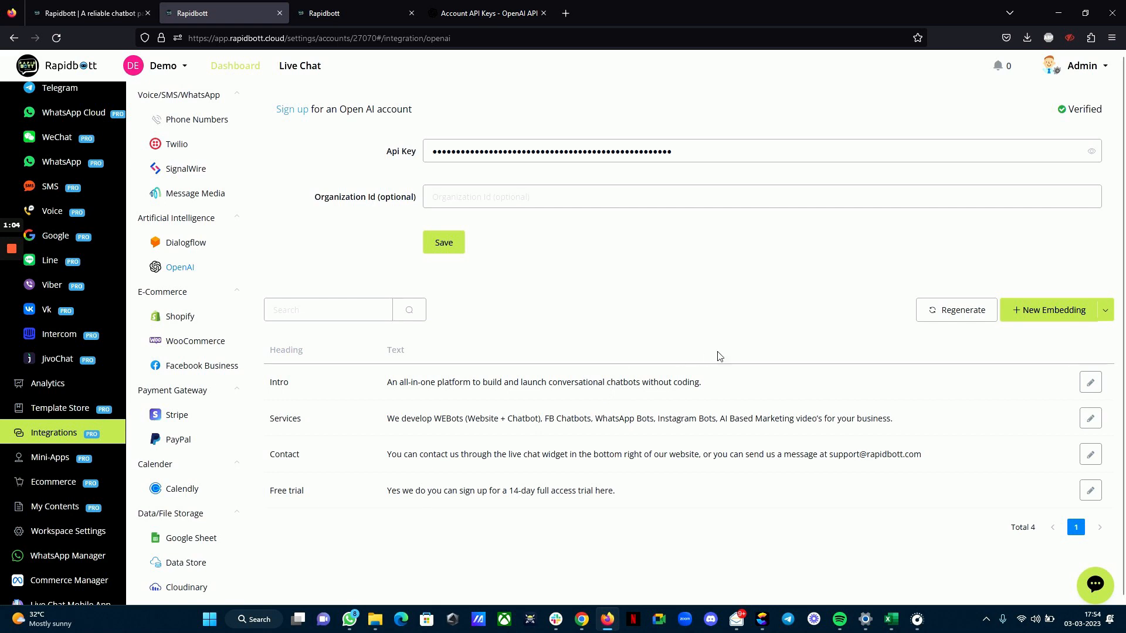
left_click(1037, 321)
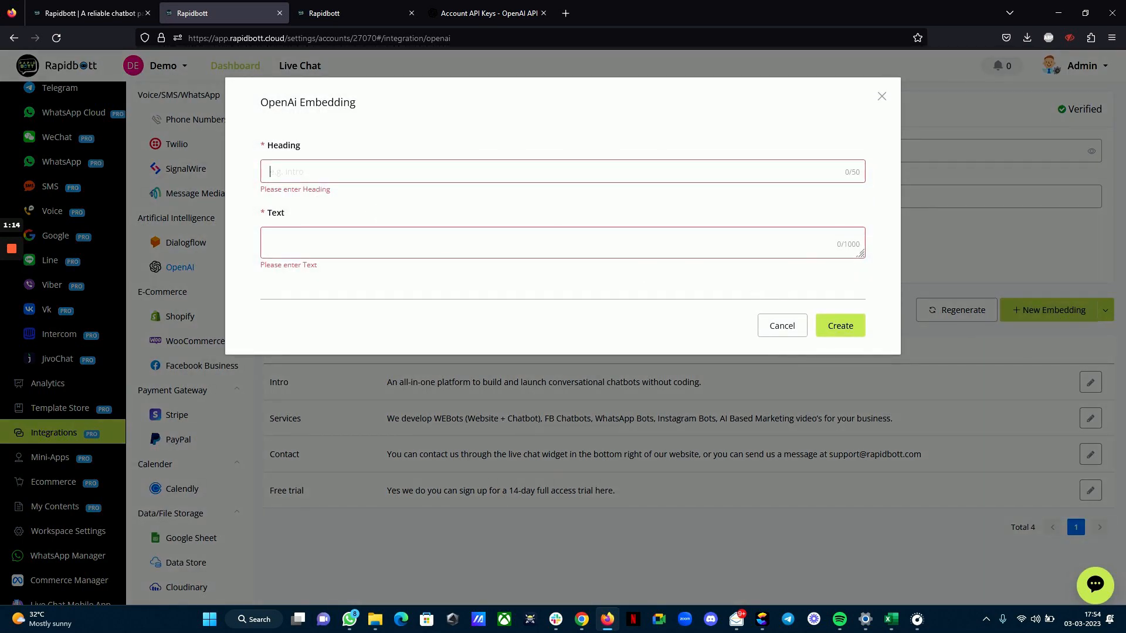
type("cxvas")
left_click(425, 173)
type("asd")
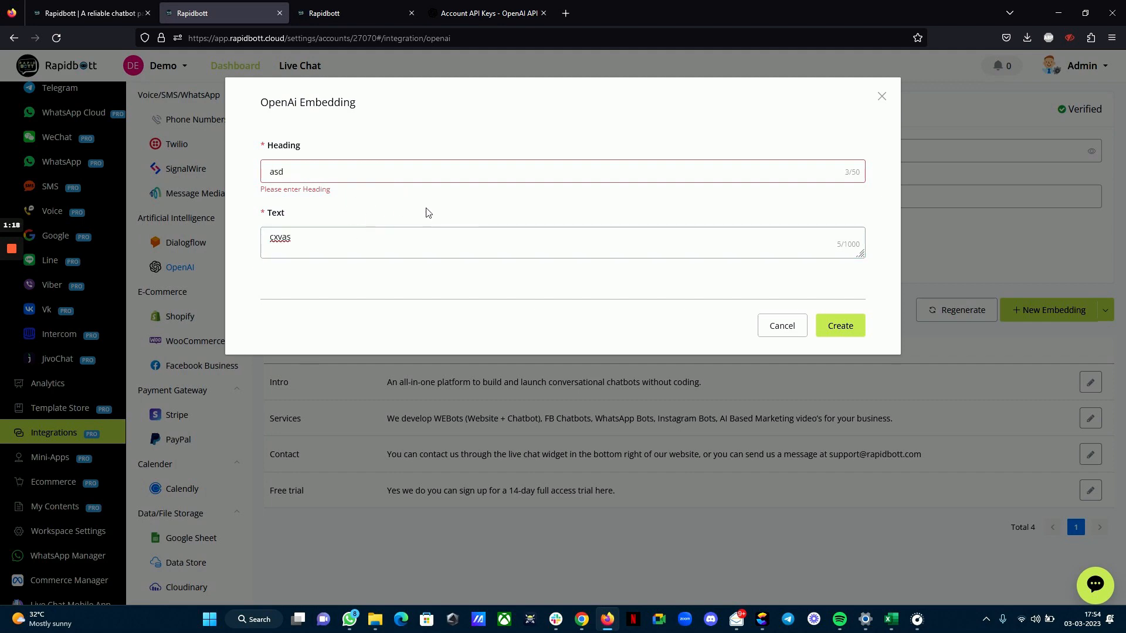
left_click(781, 329)
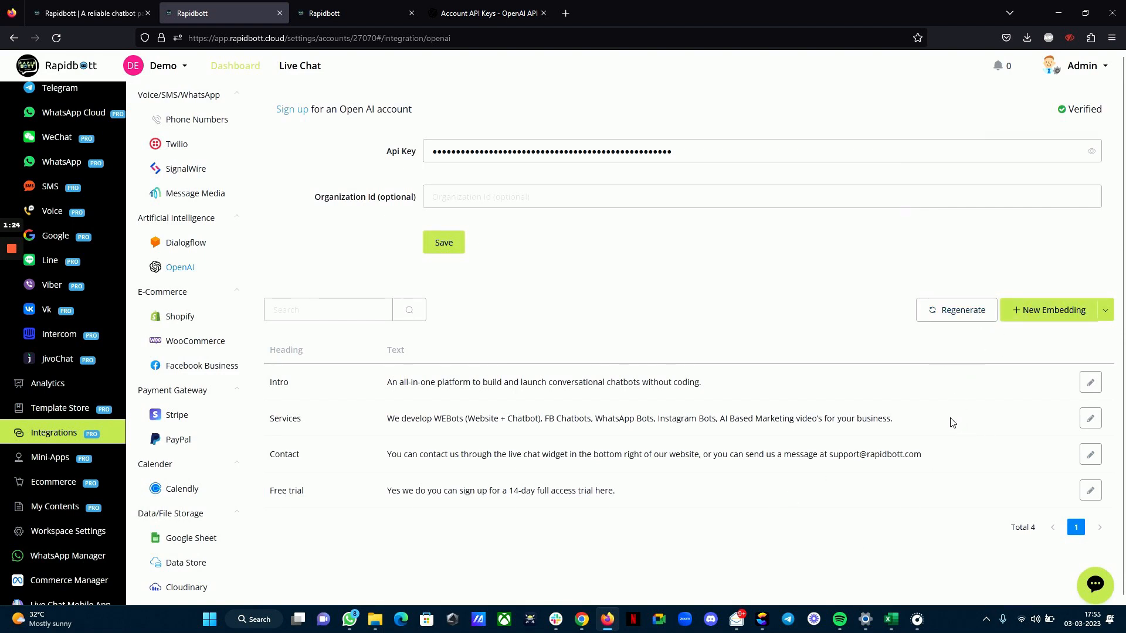
Regenerate the embeddings, confirm the regeneration and save the OpenAI integration settings
left_click(963, 316)
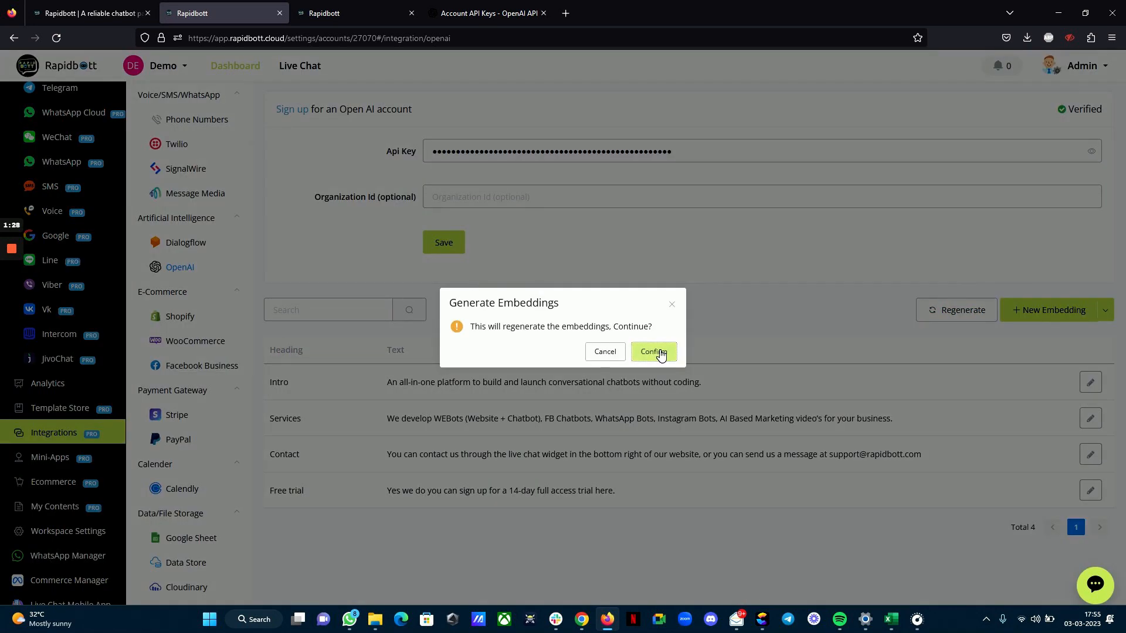
left_click(661, 354)
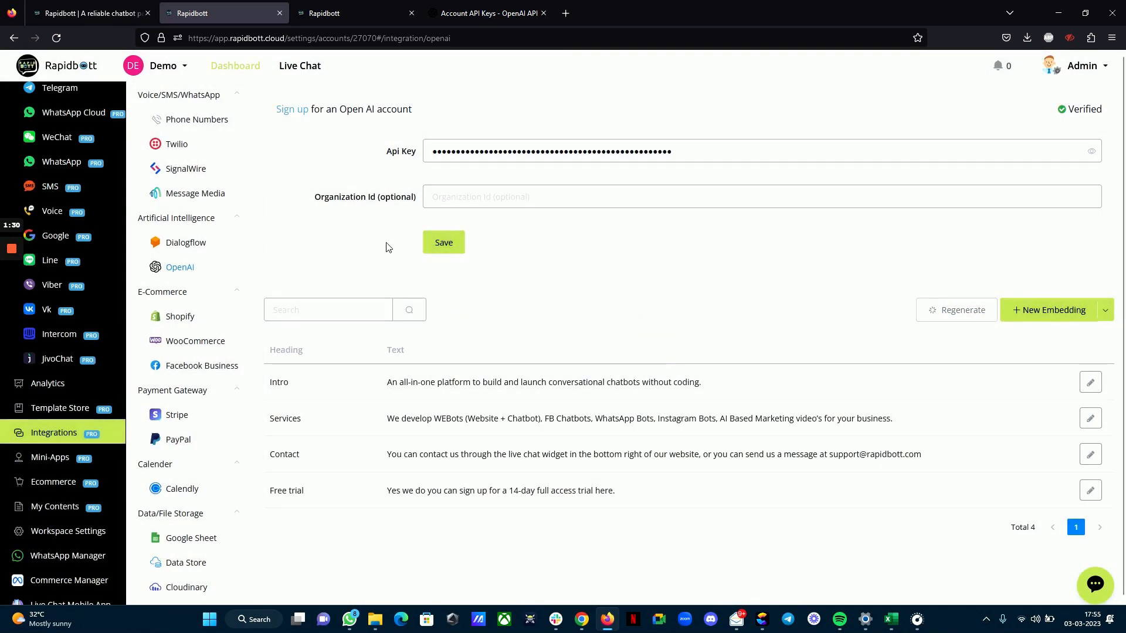
left_click(458, 244)
left_click(1107, 315)
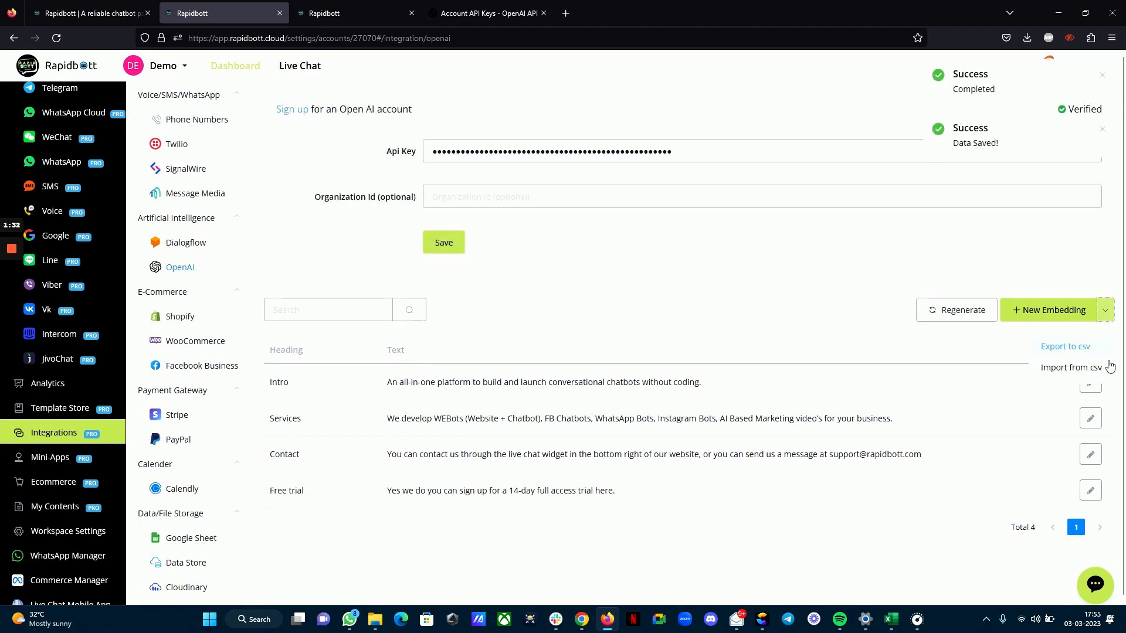
left_click(1078, 372)
left_click(51, 80)
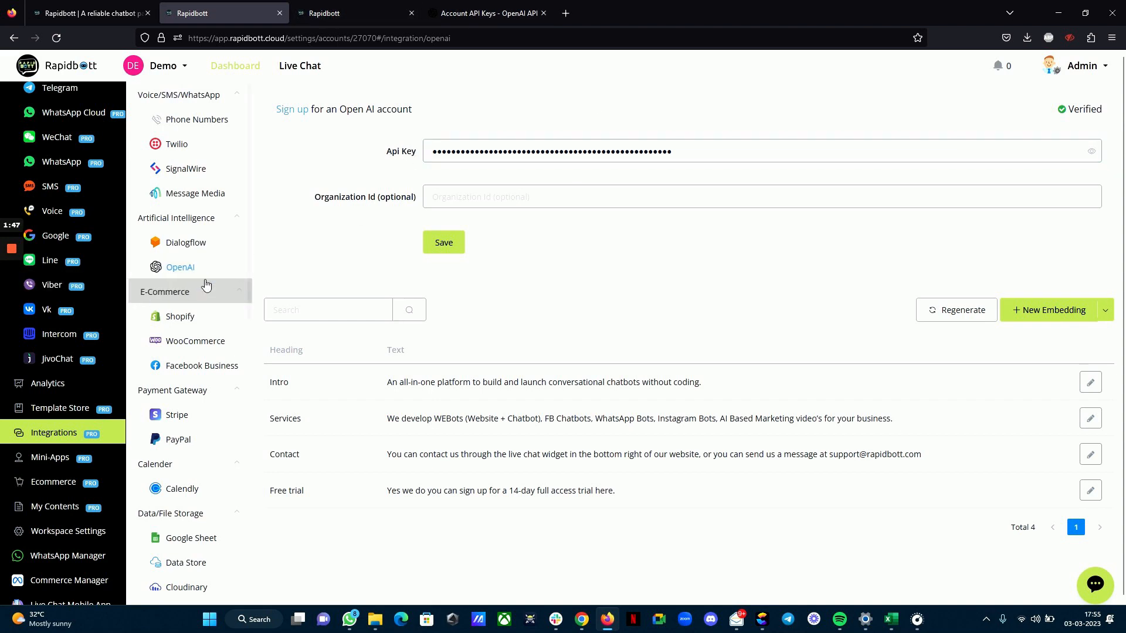
Reopen the OpenAI integration settings from the Integrations section
left_click(47, 437)
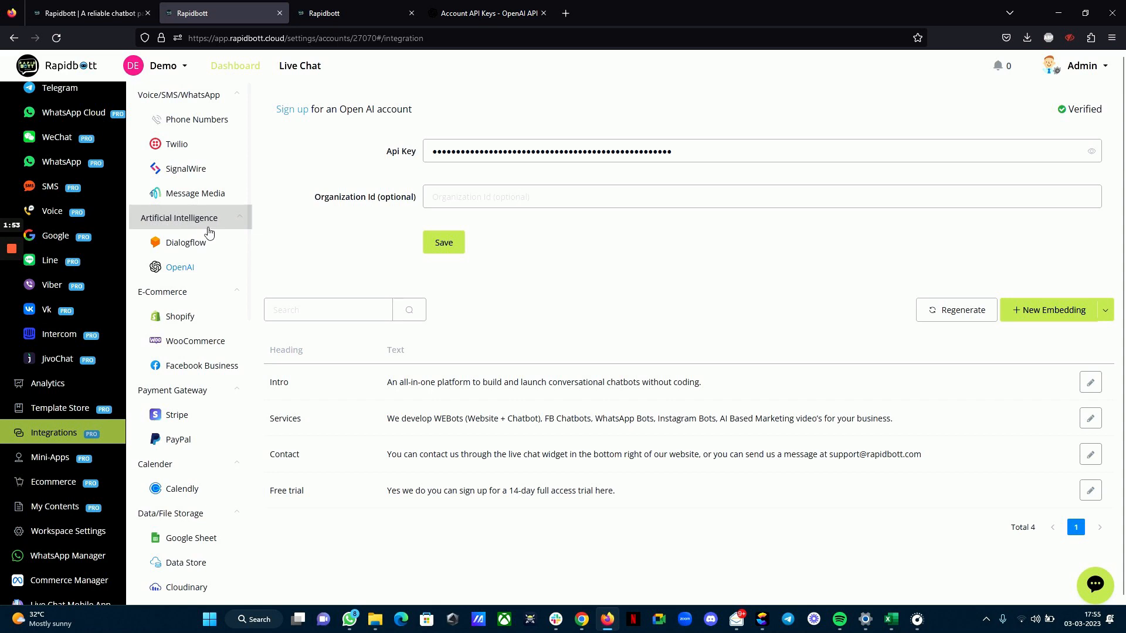
left_click(190, 267)
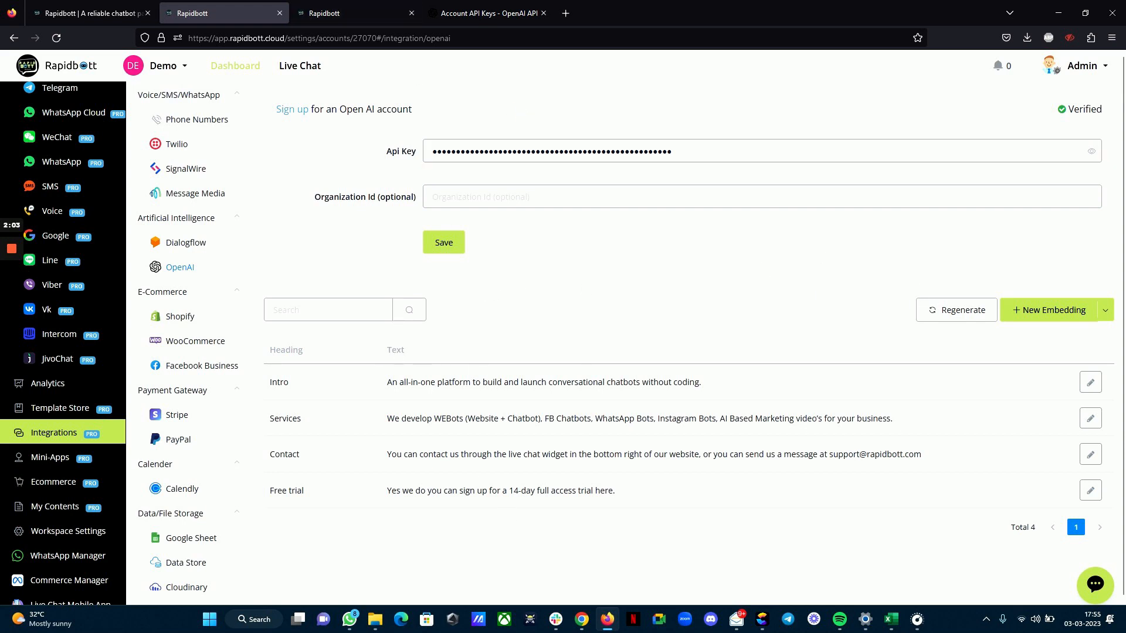
Switch to the Open AI Embedding Match and Completion flow and examine how its steps are connected
left_click(337, 9)
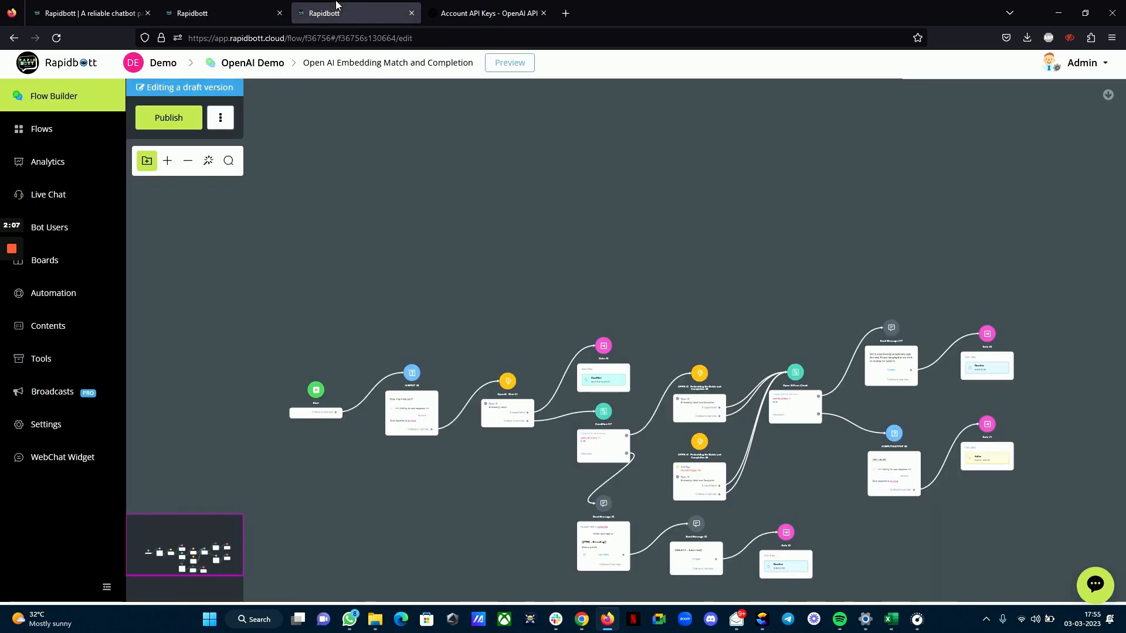
left_click(399, 410)
scroll(399, 411, "up", 5)
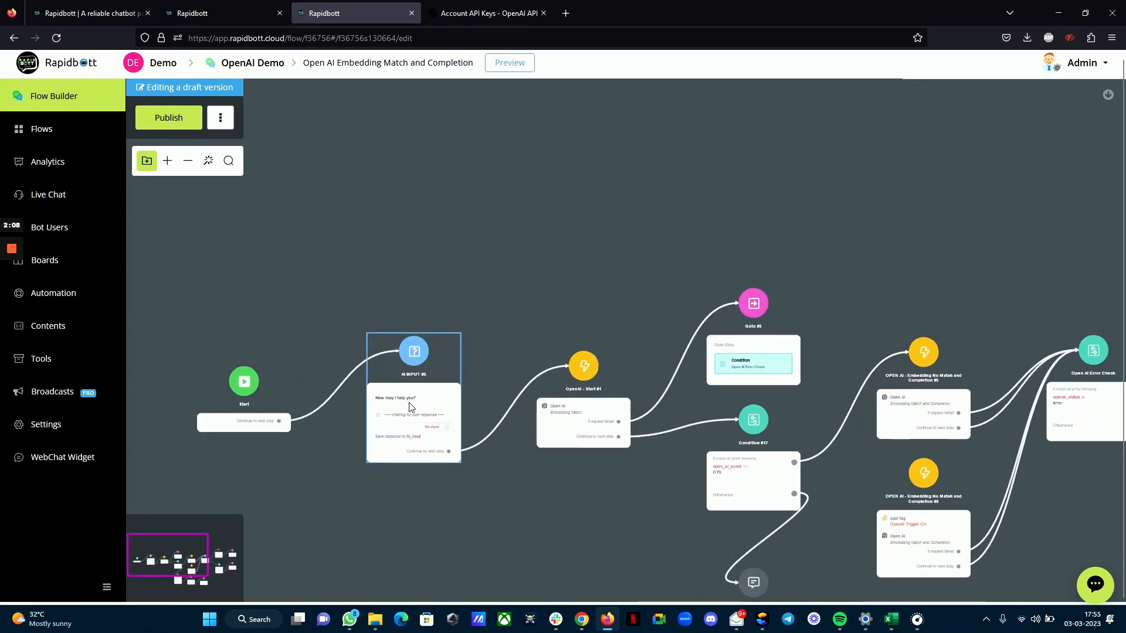
scroll(698, 305, "down", 3)
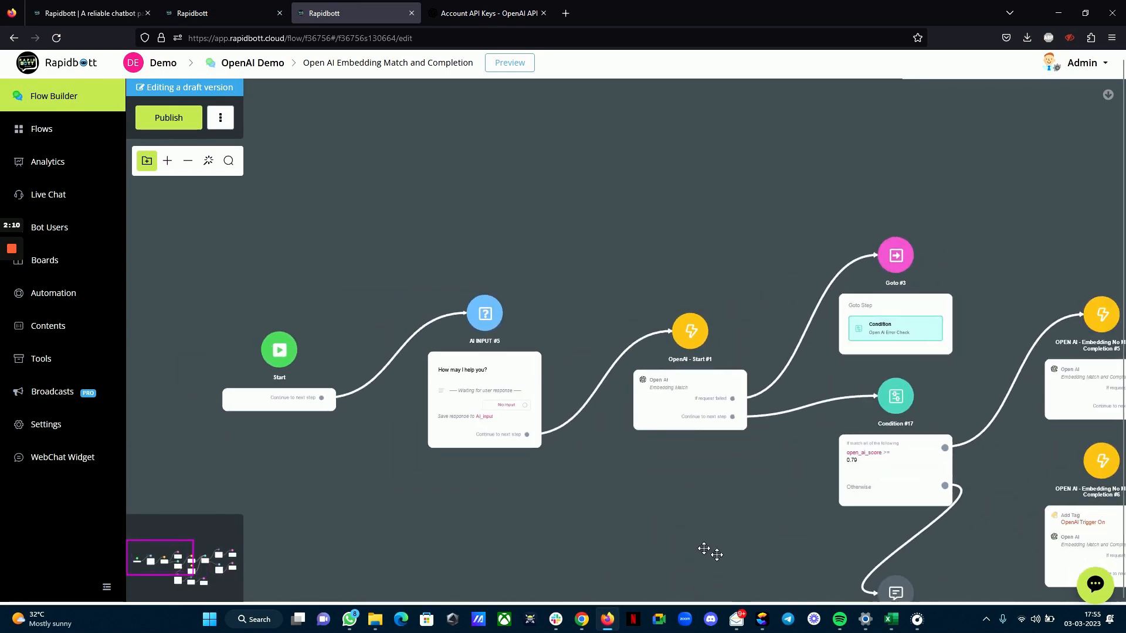
left_click_drag(709, 550, 561, 465)
scroll(561, 461, "down", 1)
left_click_drag(416, 415, 227, 370)
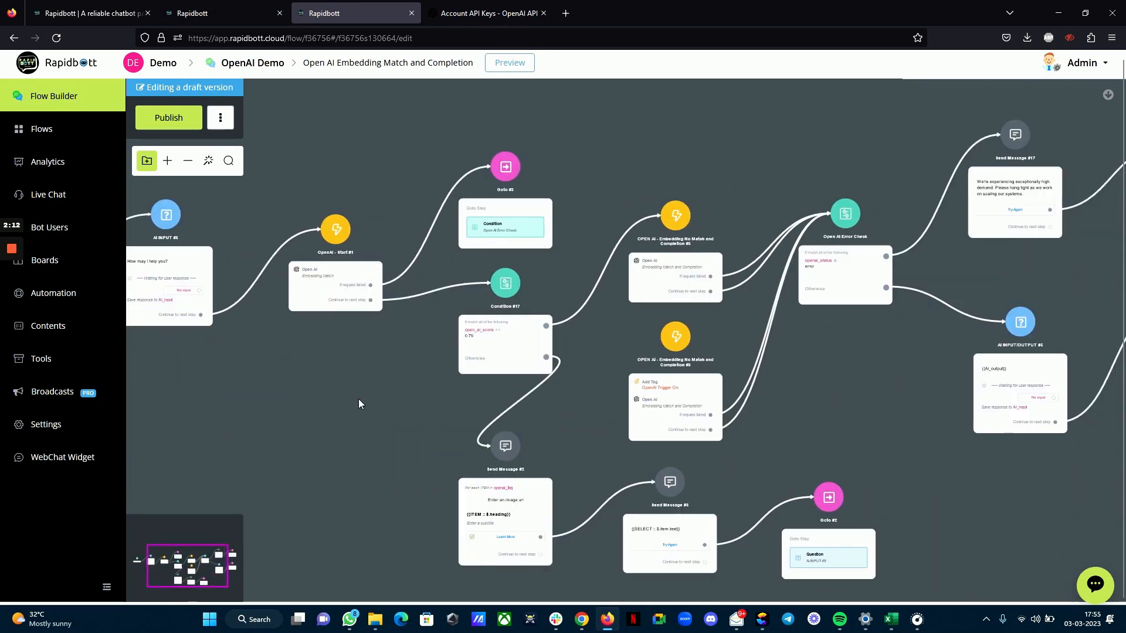
left_click_drag(904, 418, 1097, 448)
scroll(465, 329, "up", 3)
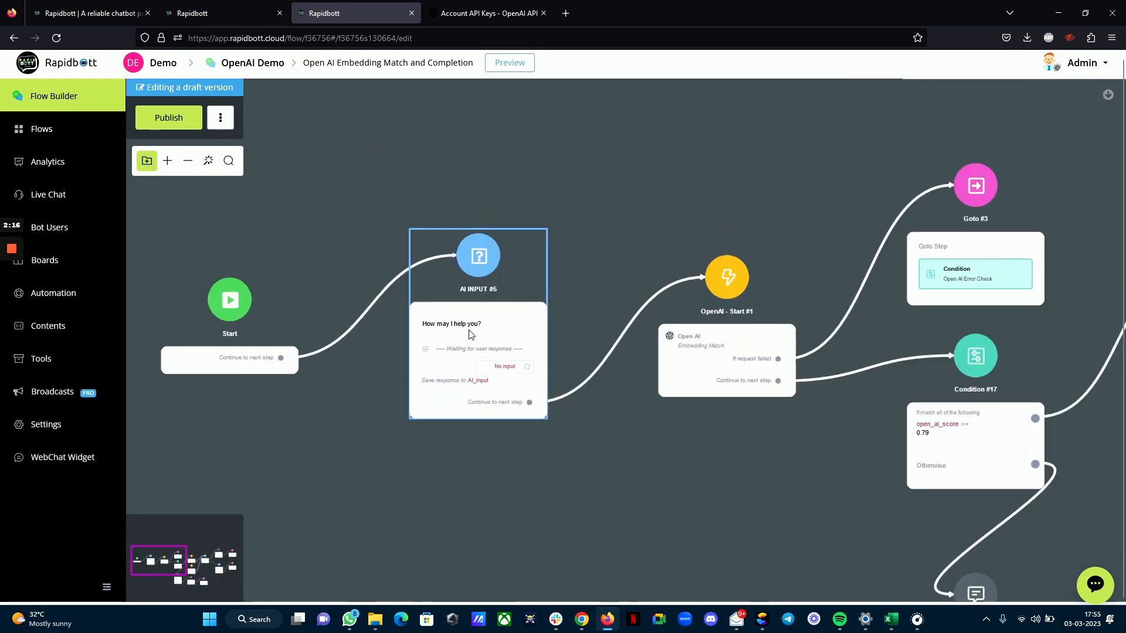
Open the Embedding Match action of OpenAI - Start #1, set its test input to "Rapidbott" and run a test request
left_click_drag(673, 501, 425, 492)
left_click(501, 336)
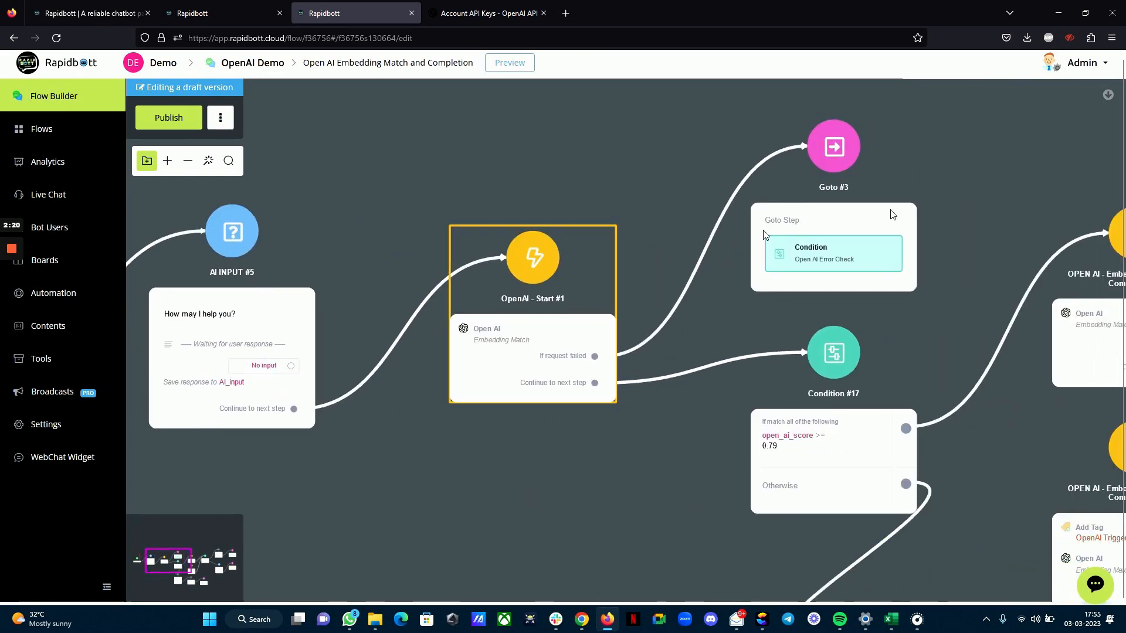
left_click(977, 210)
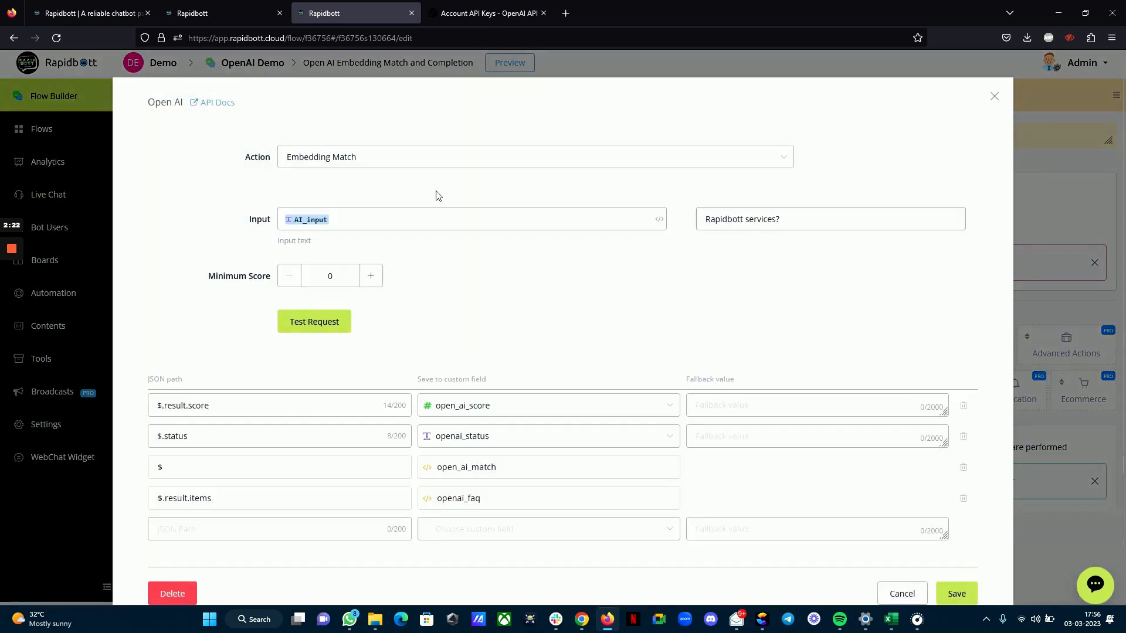
left_click(312, 221)
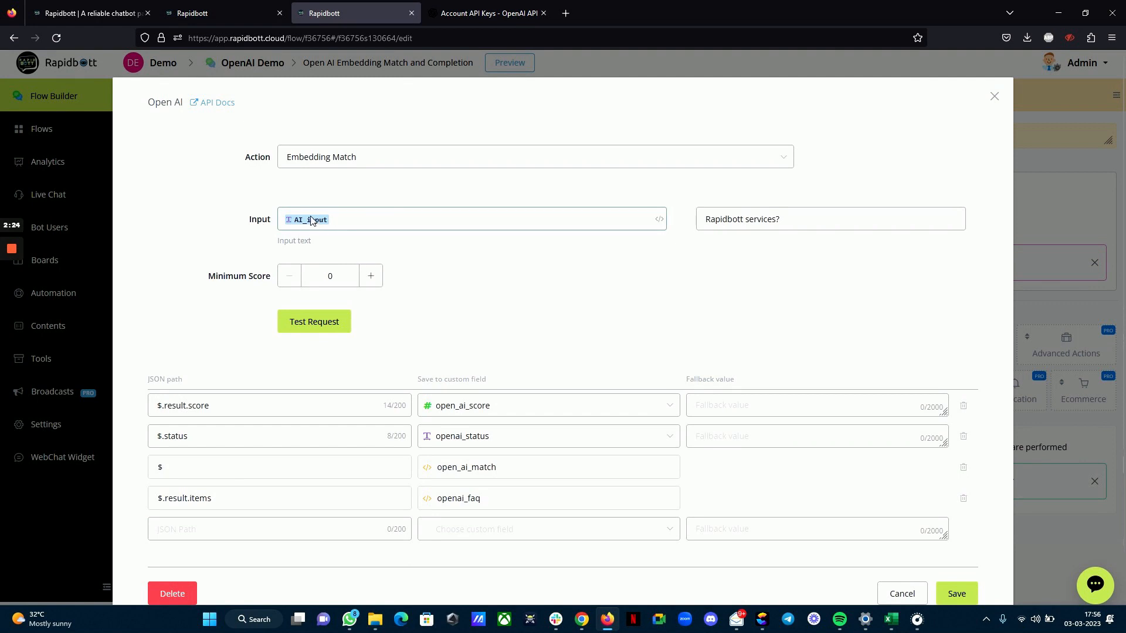
left_click(712, 221)
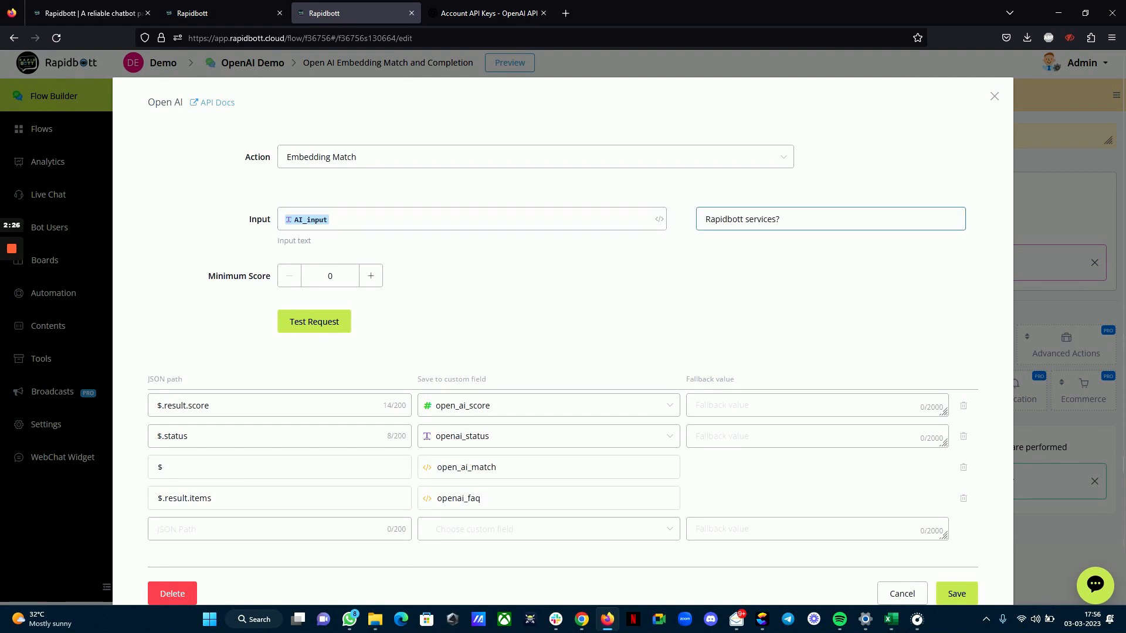
left_click_drag(743, 219, 781, 219)
key("BackSpace")
left_click(311, 320)
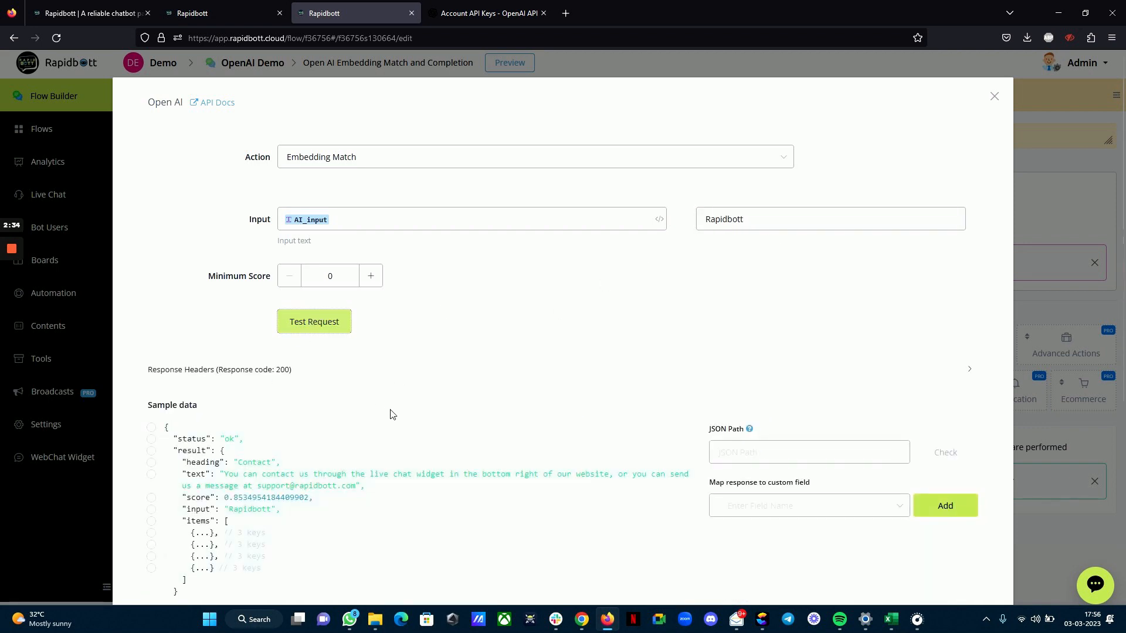
Examine the matched text in the test response's sample data and compare it with the test input
scroll(393, 412, "down", 4)
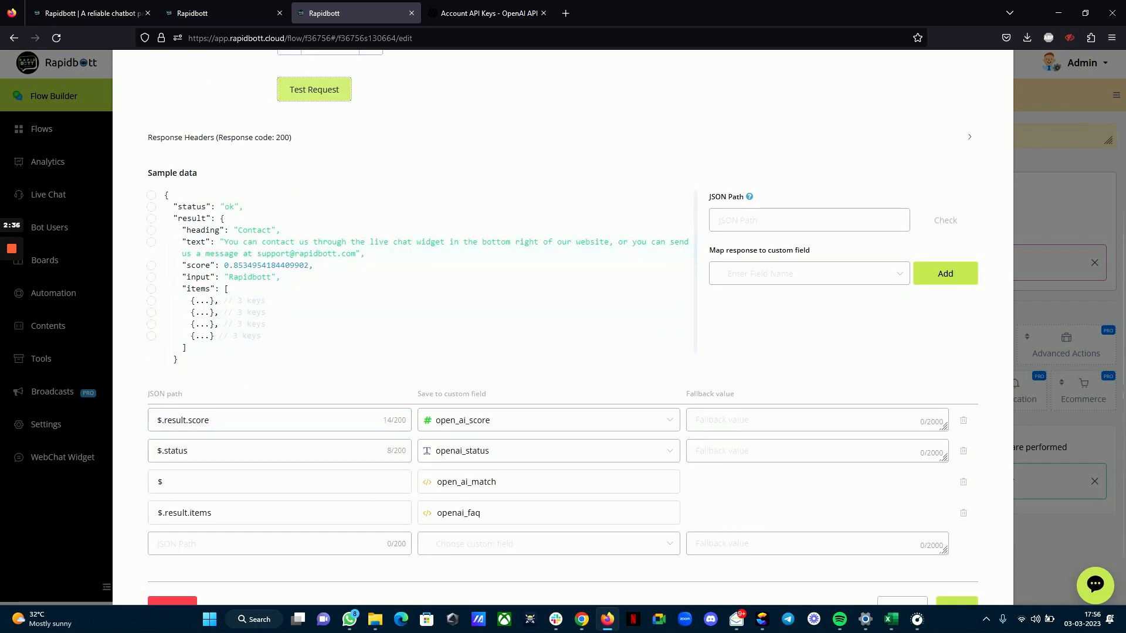
left_click_drag(295, 254, 356, 253)
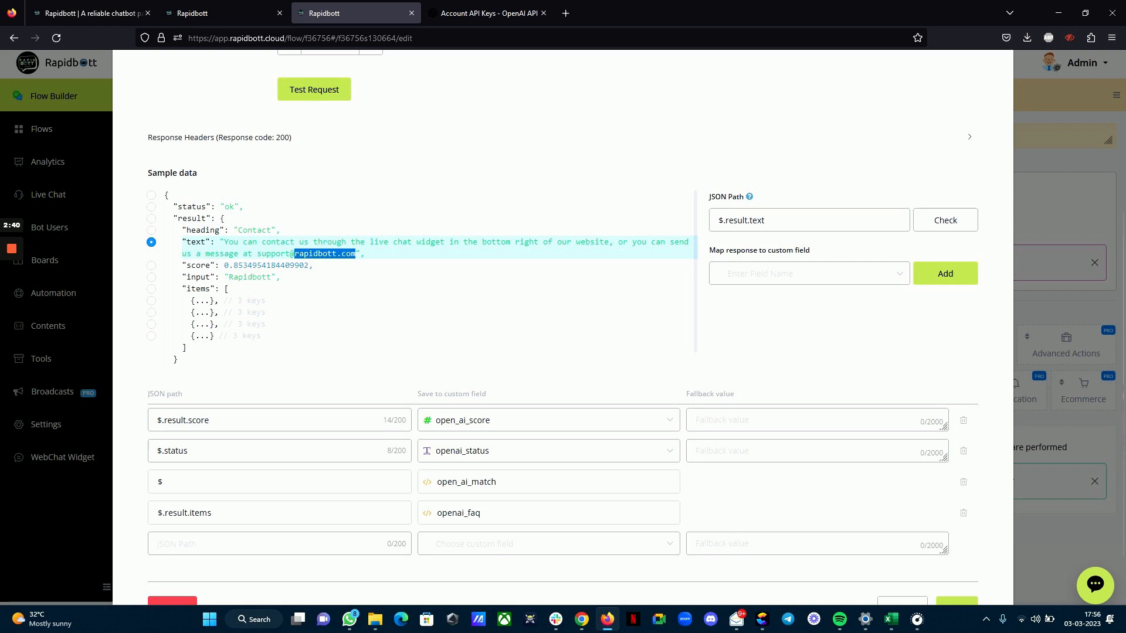
triple_click(355, 253)
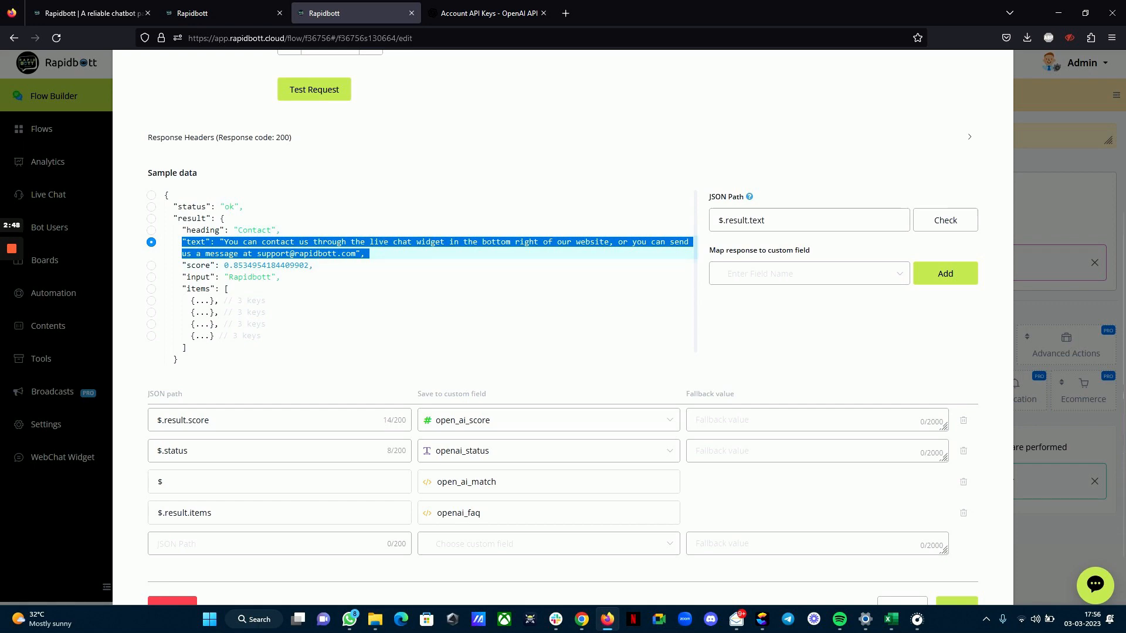
scroll(675, 269, "up", 4)
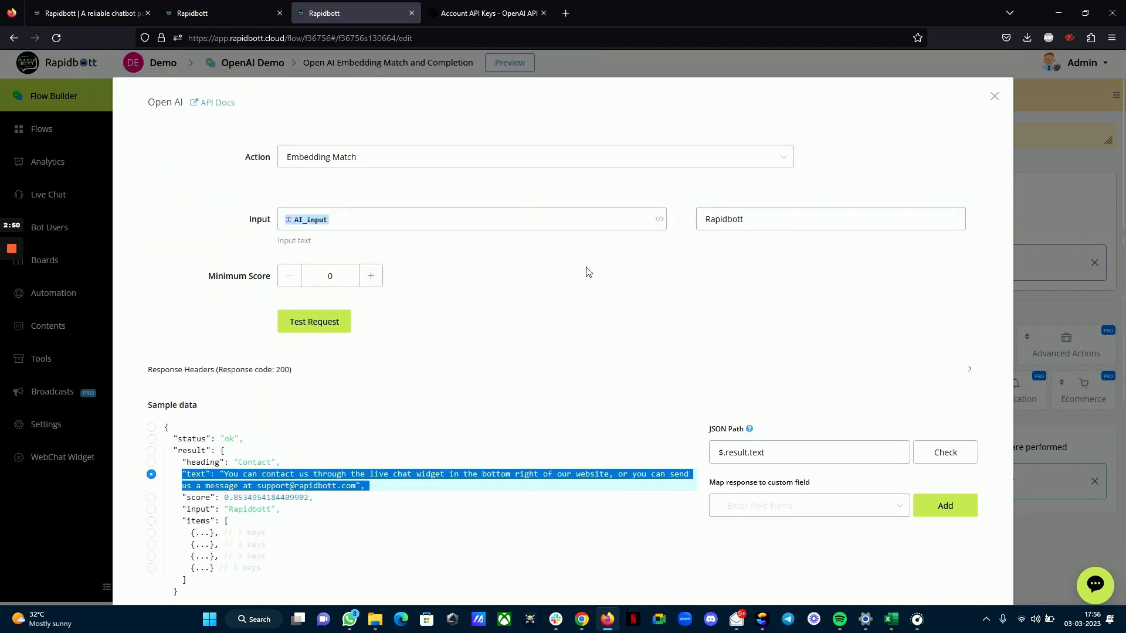
scroll(508, 294, "down", 4)
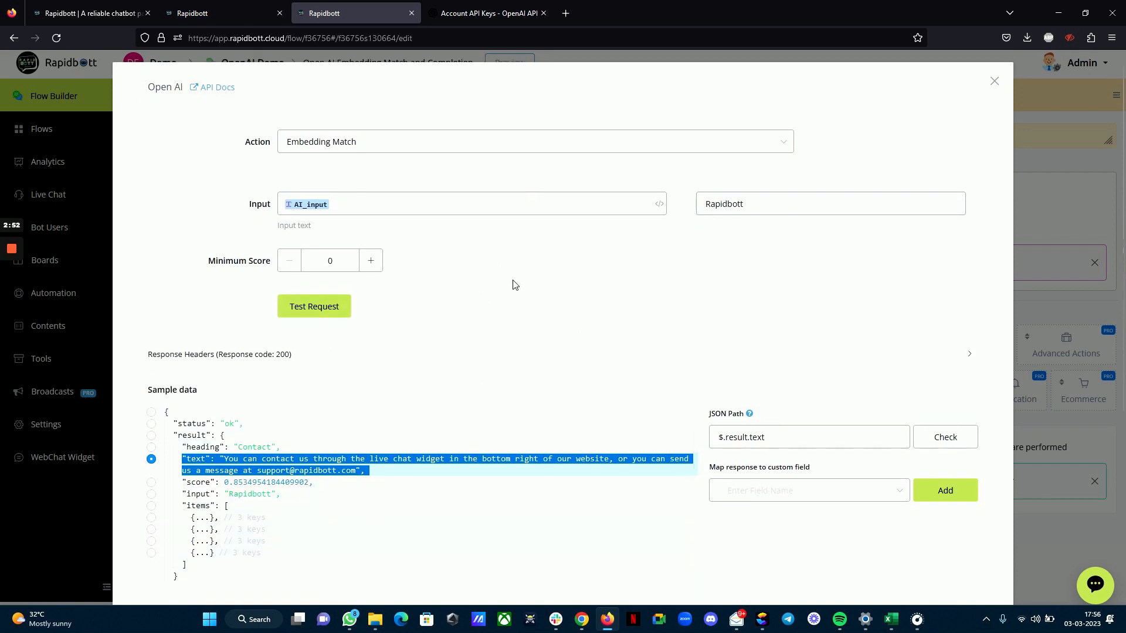
Select the score in the sample data and view the custom fields available for mapping it
left_click(151, 265)
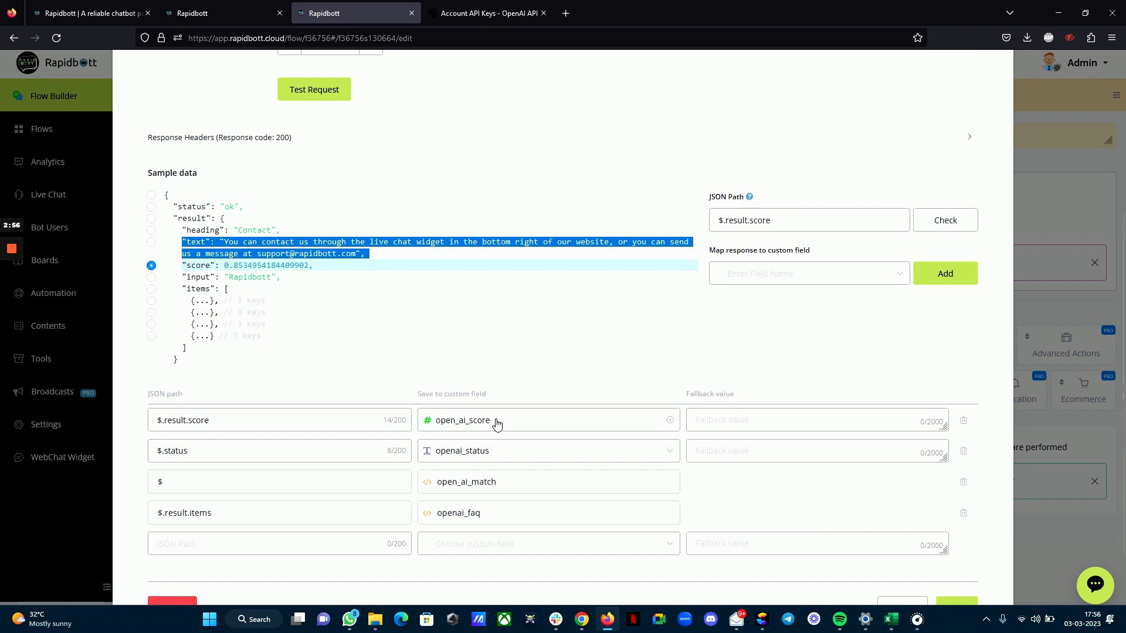
left_click(791, 280)
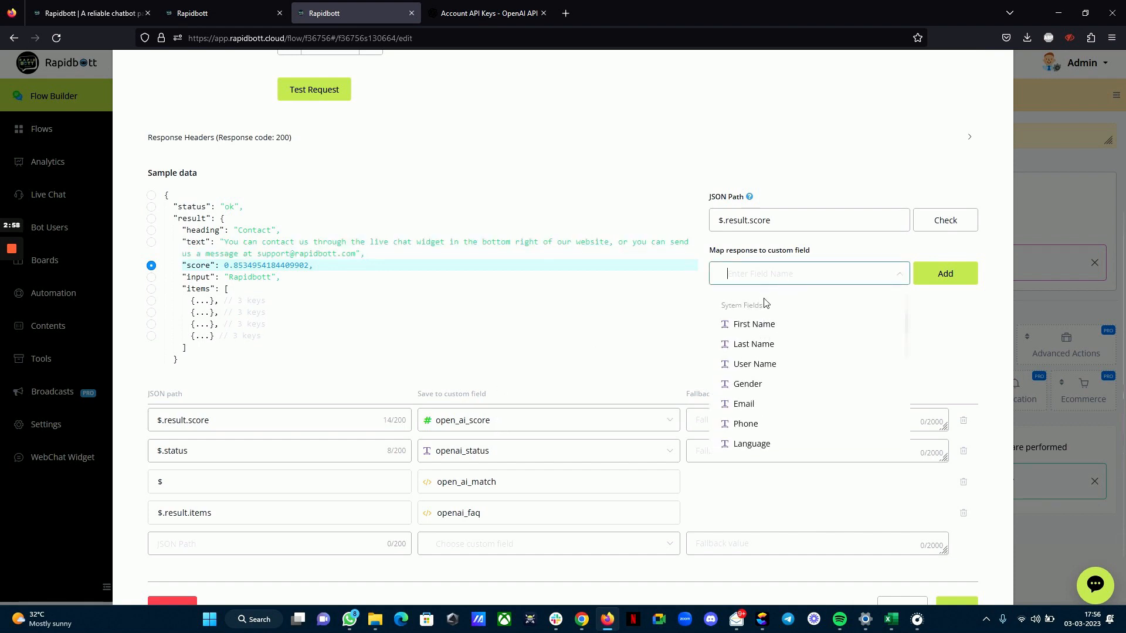
left_click(993, 315)
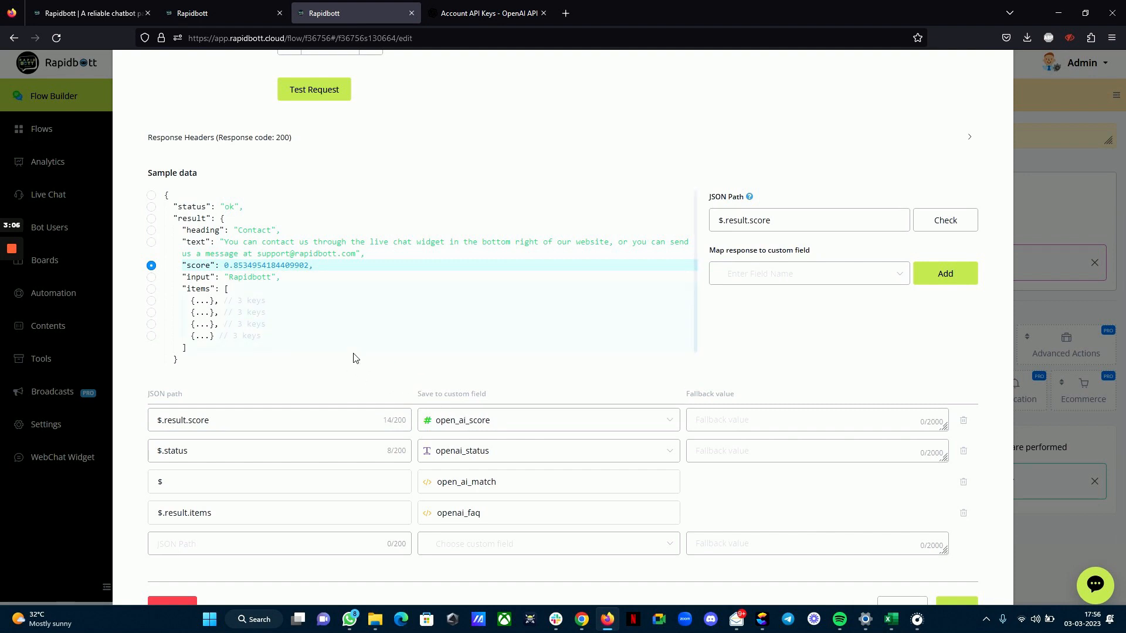
Select the entire response in the sample data and view the field types offered for a new custom field named "qwe", without creating it
scroll(354, 357, "up", 1)
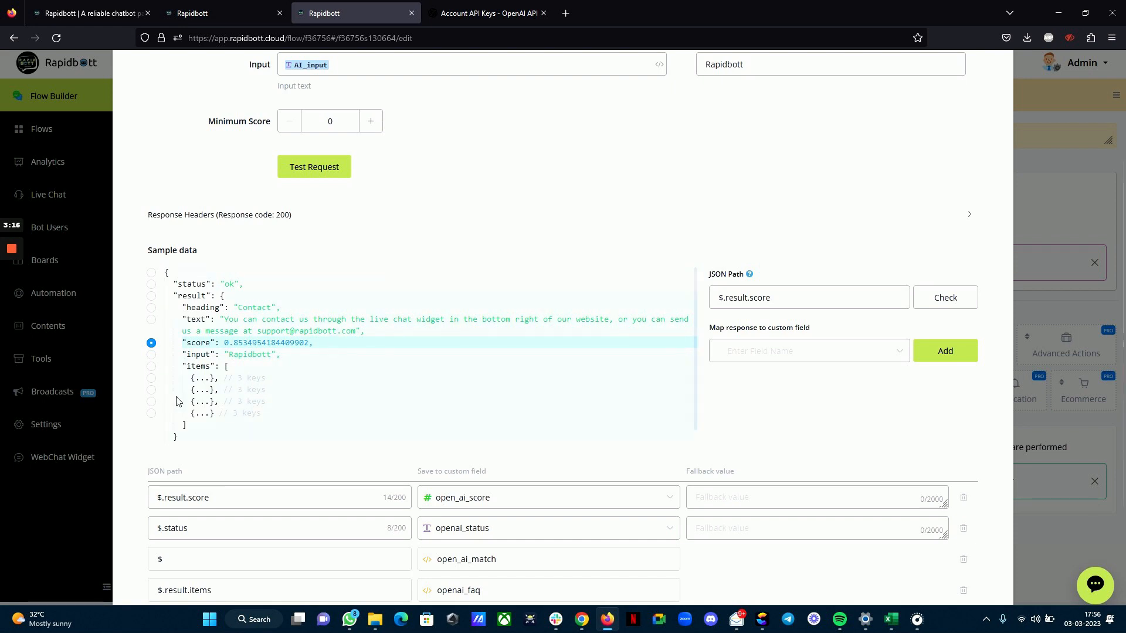
left_click(151, 272)
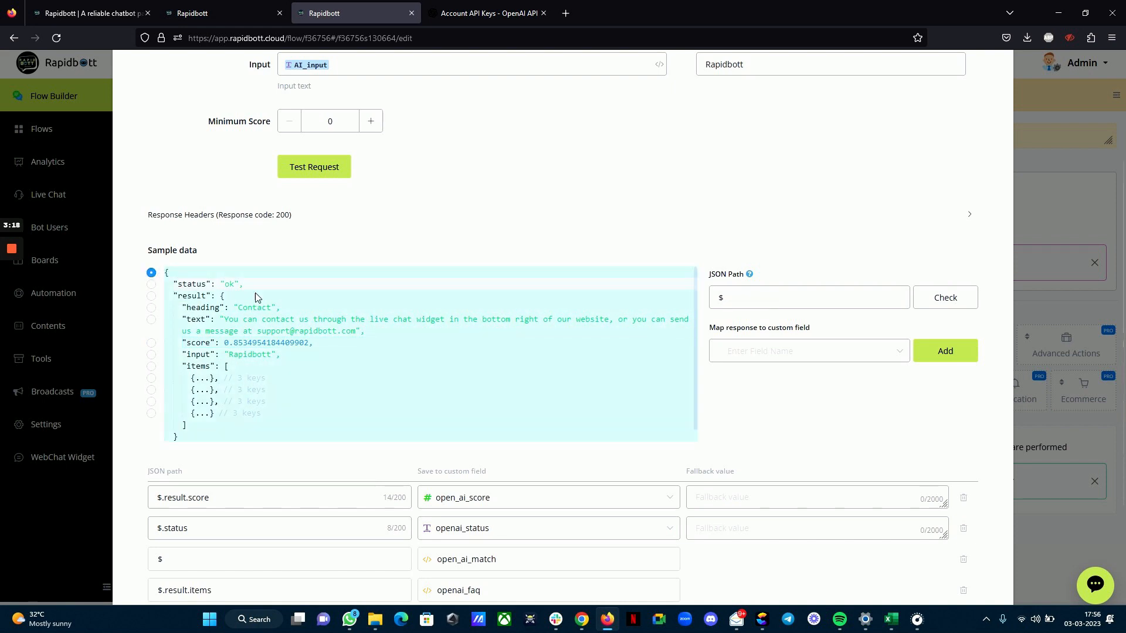
scroll(382, 553, "down", 3)
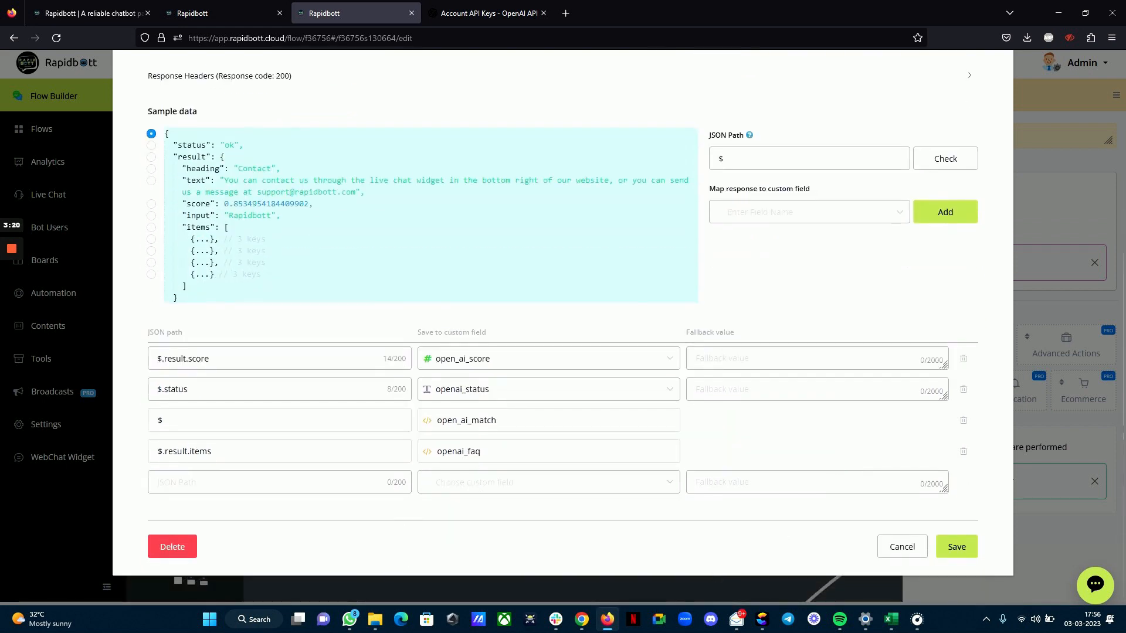
left_click(801, 211)
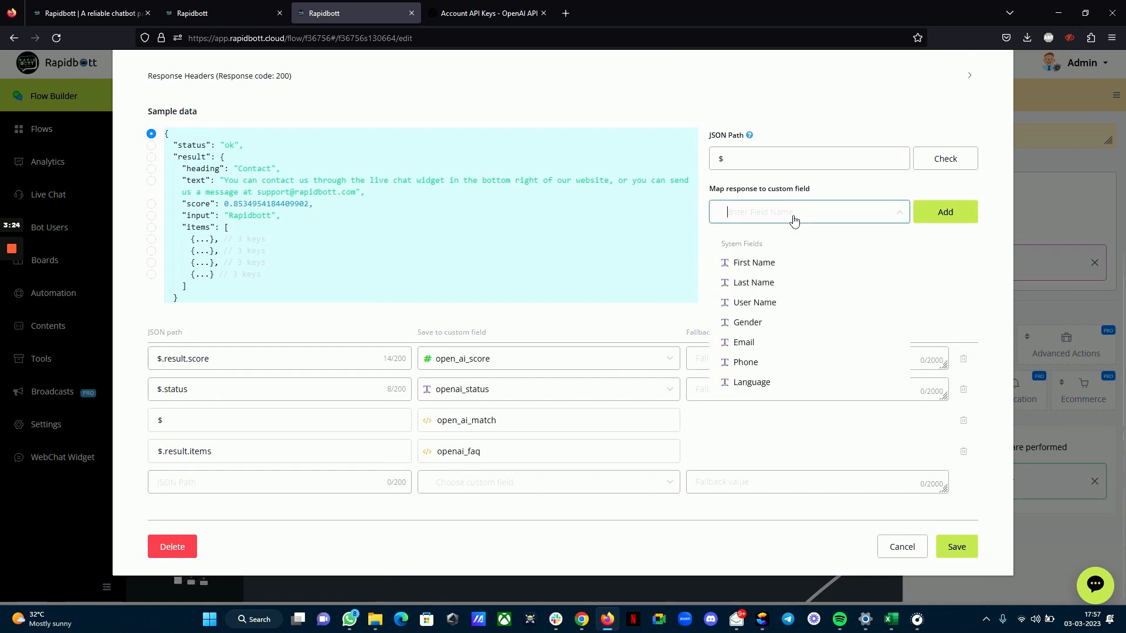
type("qwe")
left_click(744, 244)
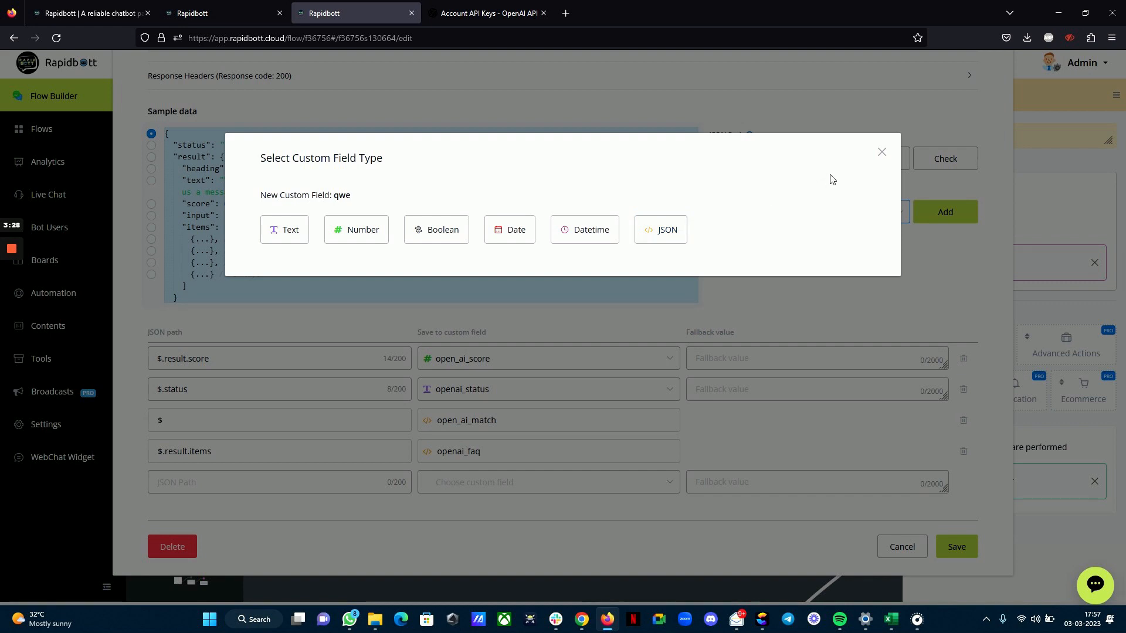
left_click(881, 152)
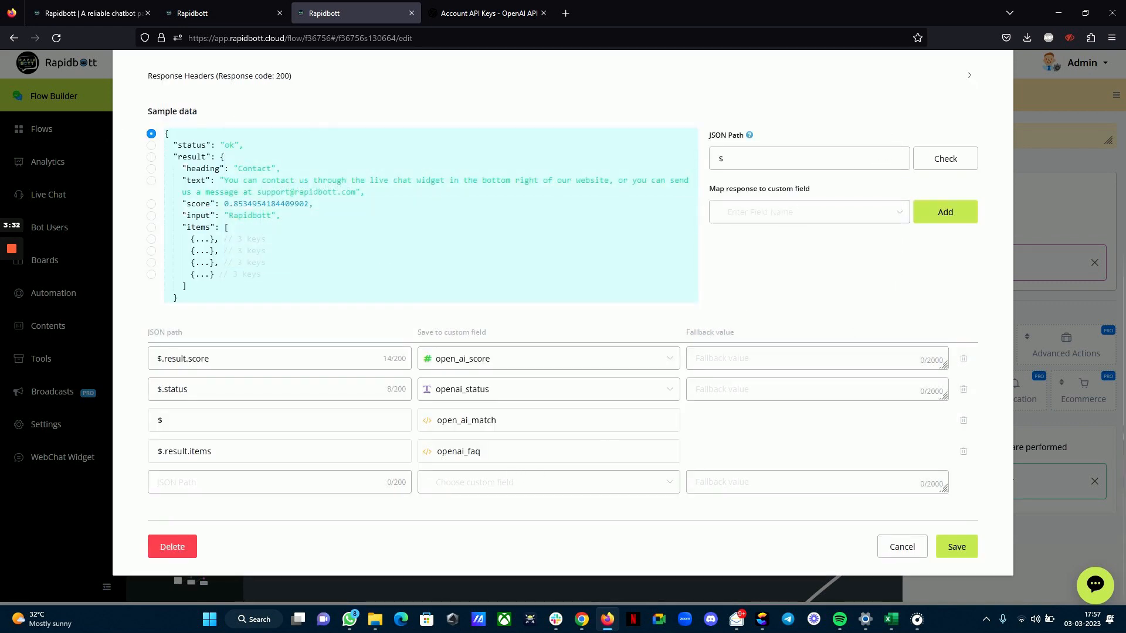
left_click_drag(435, 420, 600, 397)
left_click(801, 282)
Select the items array in the sample data and expand its first two entries, checking them against the list of saved embeddings
scroll(179, 411, "up", 2)
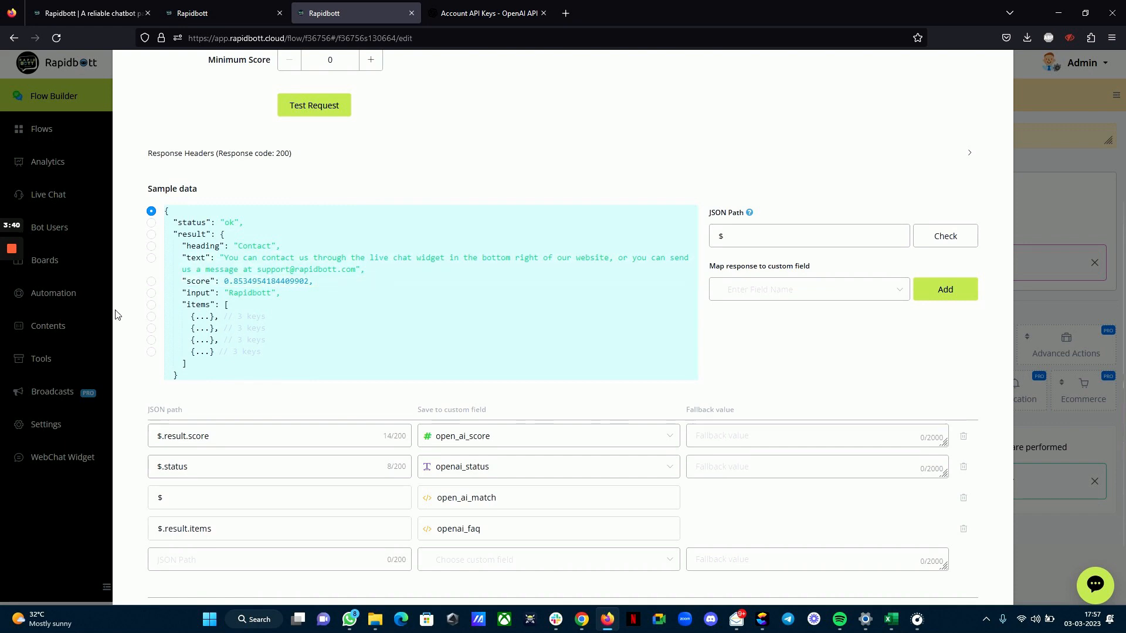
left_click(151, 304)
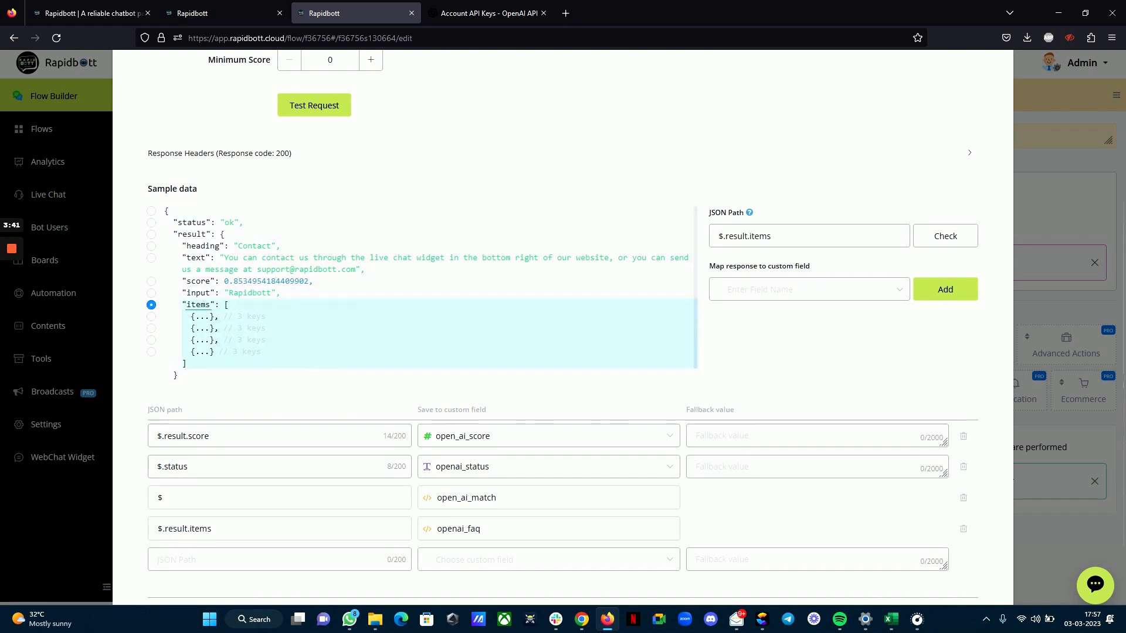
left_click(205, 319)
left_click(223, 13)
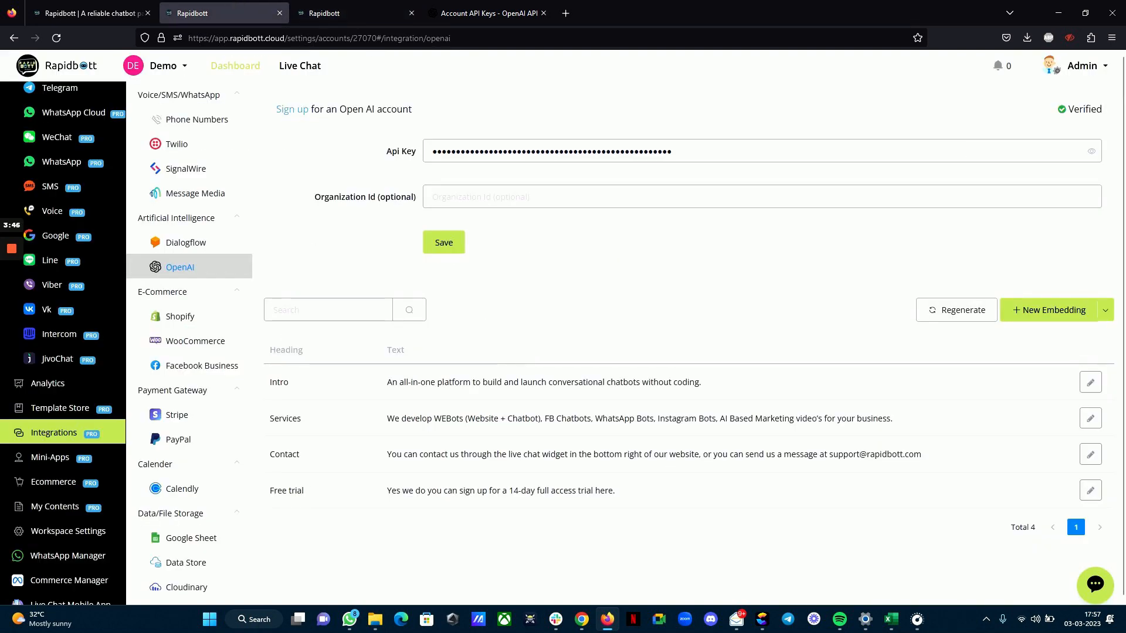
left_click(352, 13)
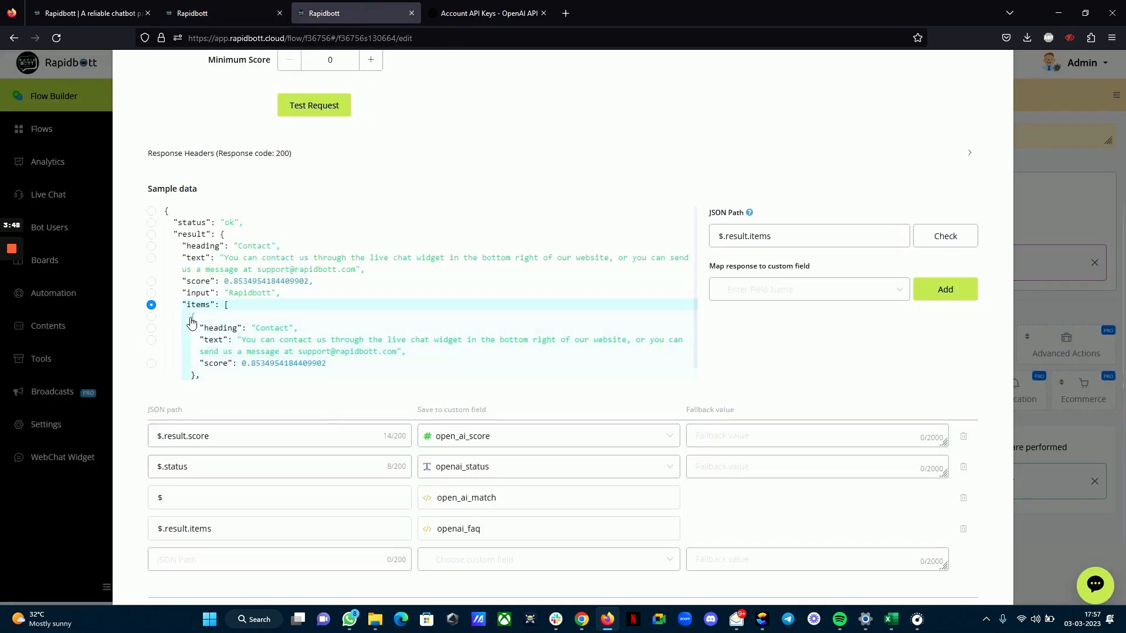
scroll(193, 346, "down", 2)
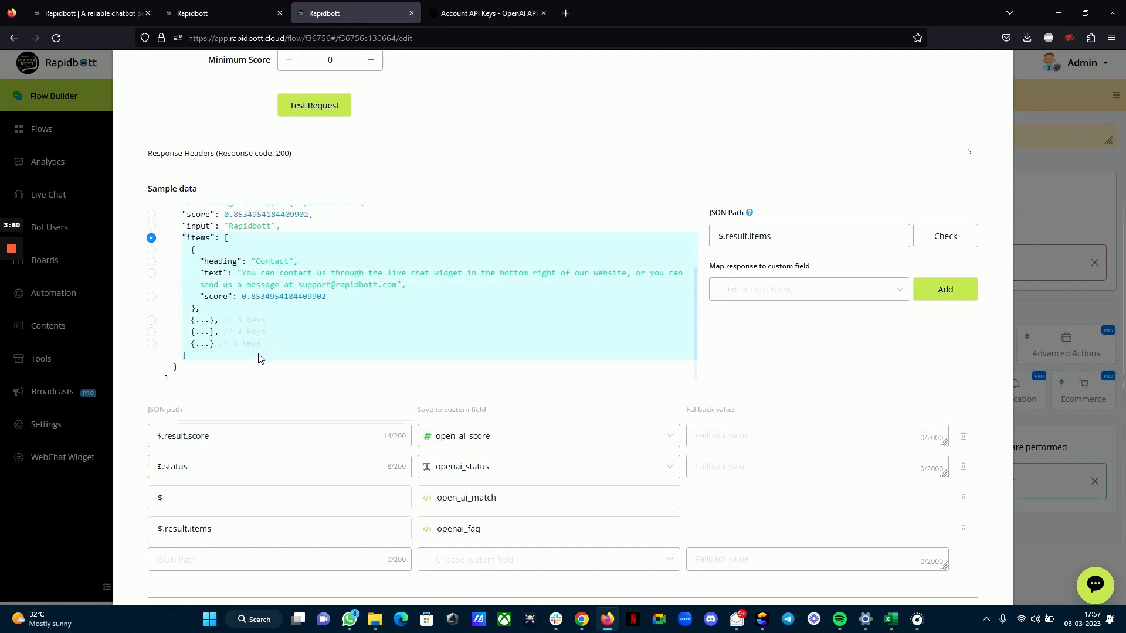
left_click(205, 322)
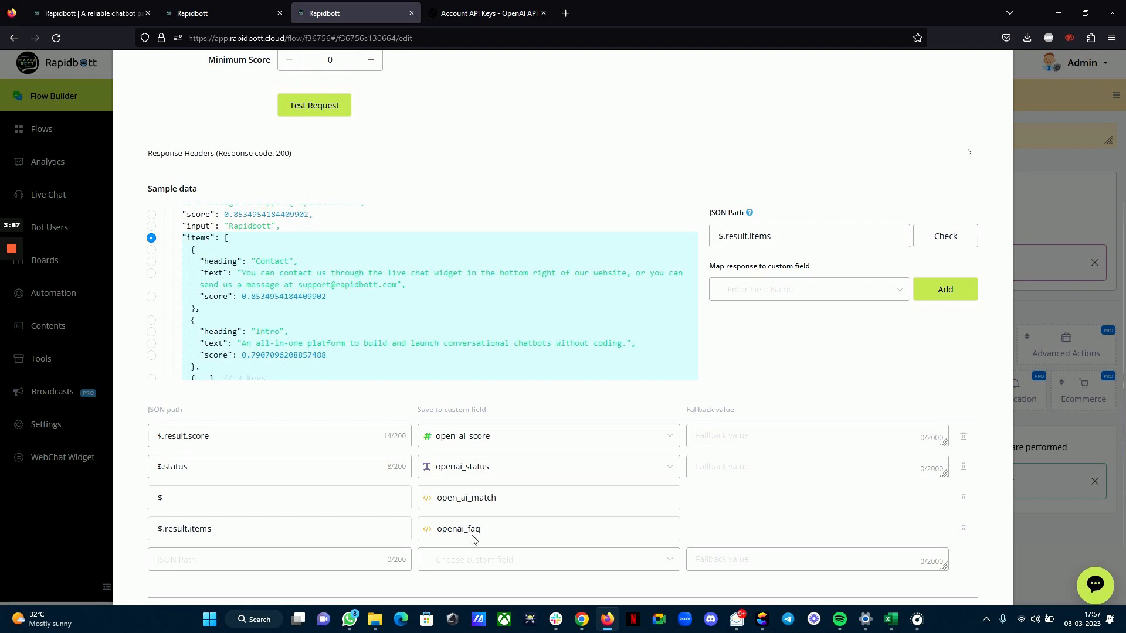
Review the JSON path to custom field mappings and close the Embedding Match action without saving
scroll(708, 386, "down", 2)
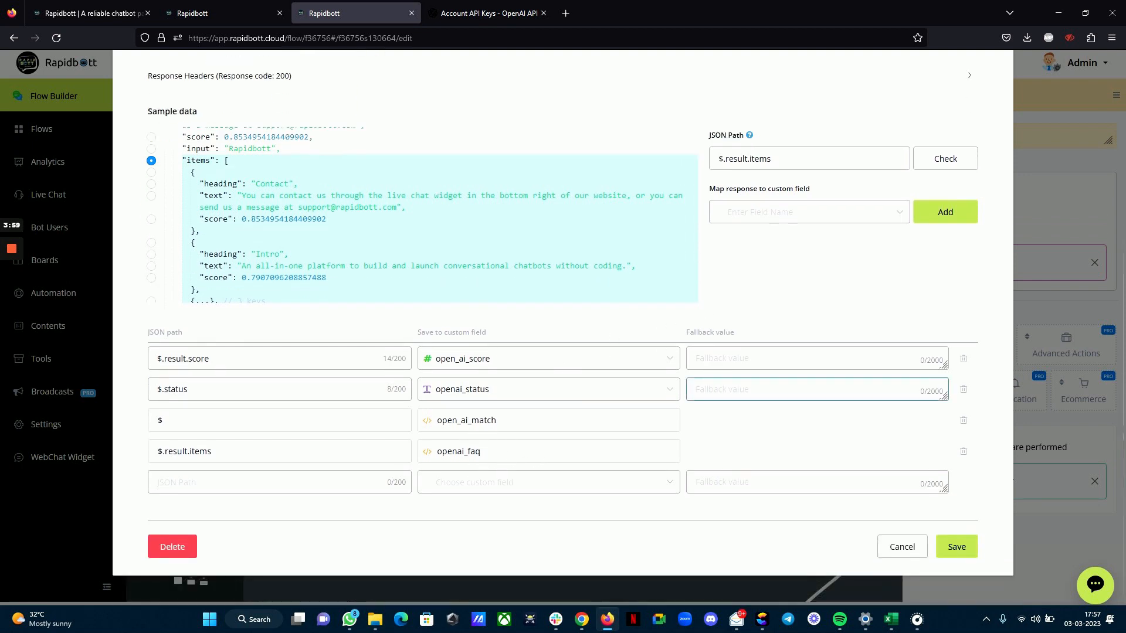
scroll(792, 420, "up", 2)
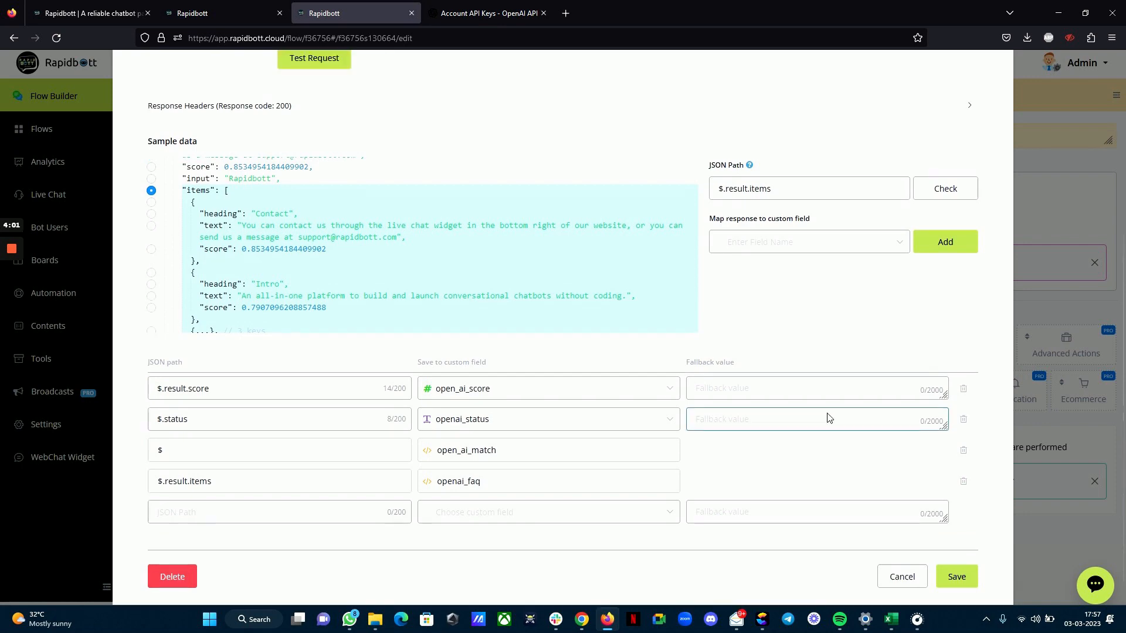
scroll(968, 510, "down", 2)
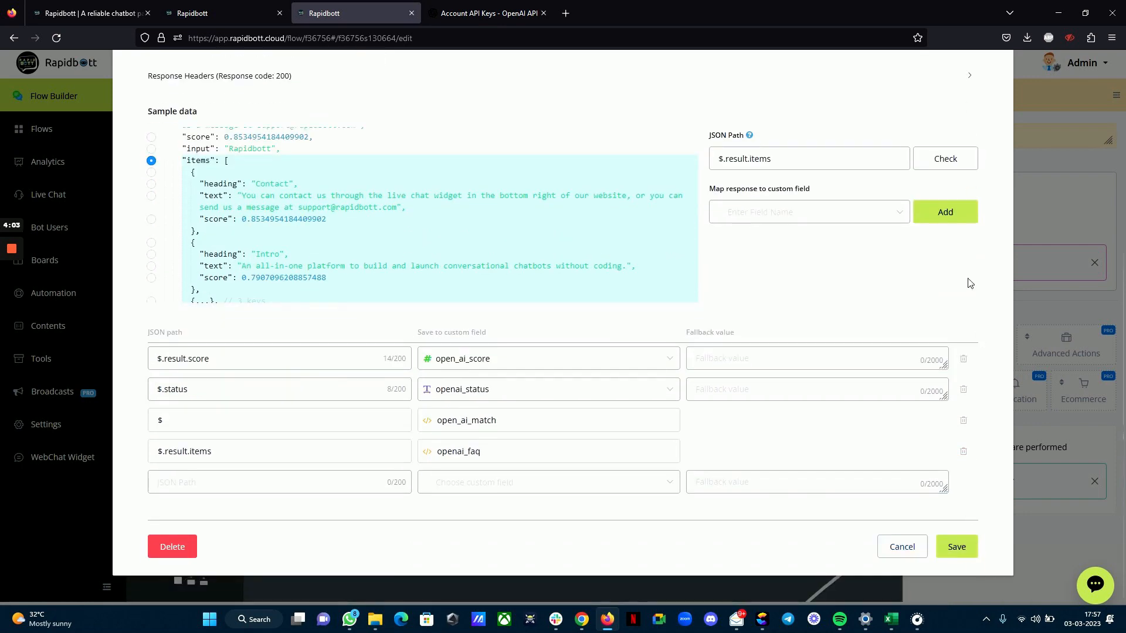
scroll(973, 263, "up", 5)
left_click(995, 96)
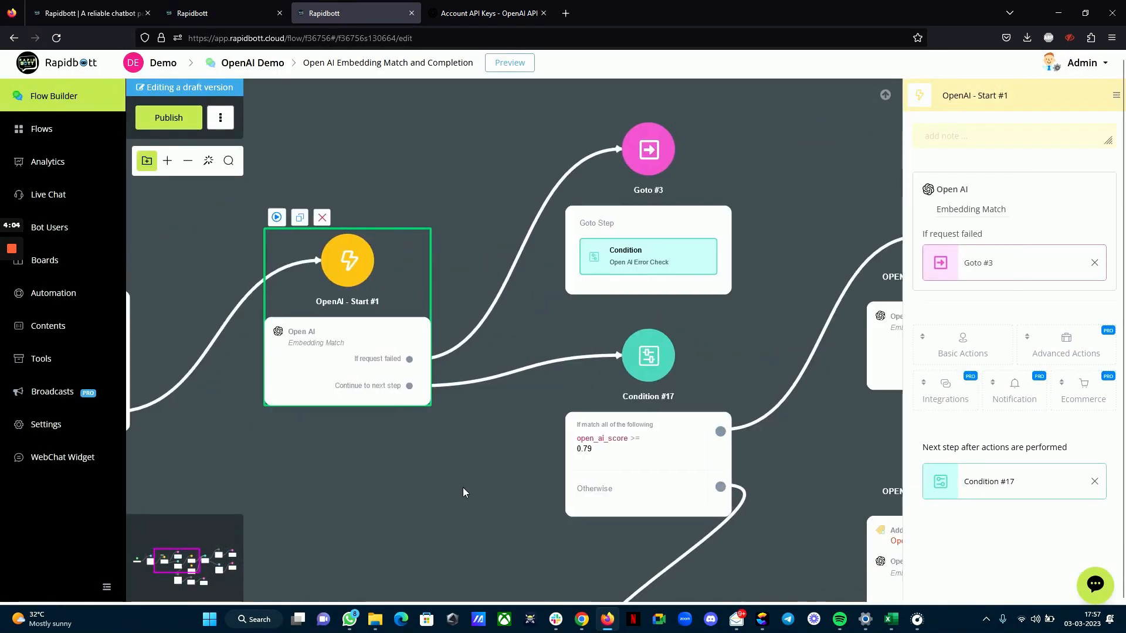
Open Send Message #2 on the Otherwise branch of Condition #17 and examine its For Each card settings and the For Each content type
left_click_drag(463, 487, 343, 430)
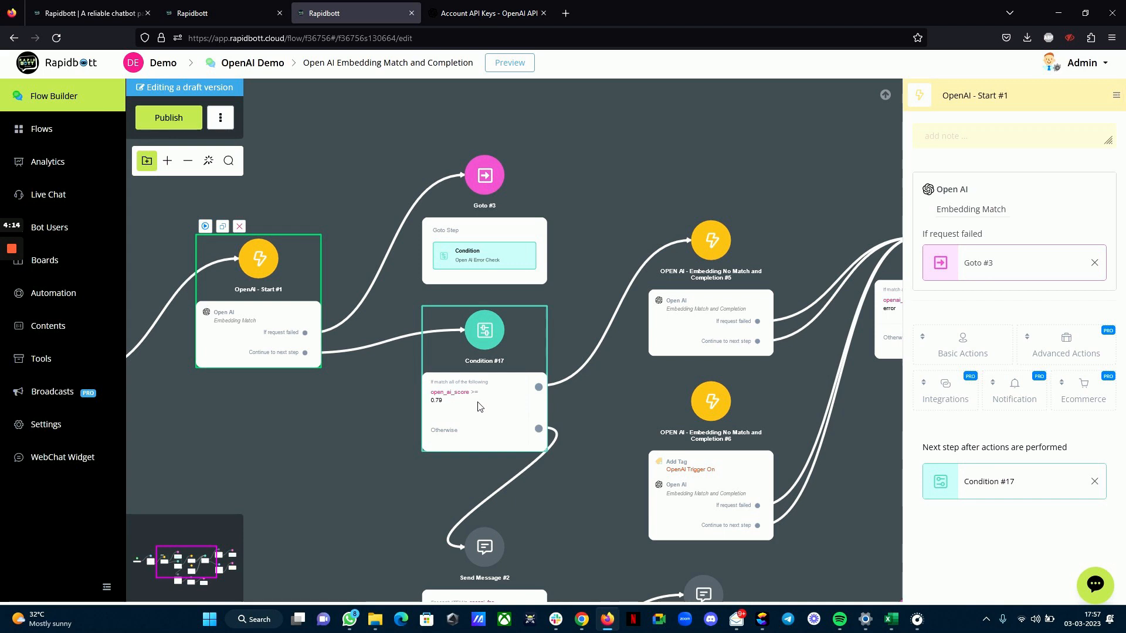
scroll(469, 424, "down", 3)
left_click(469, 424)
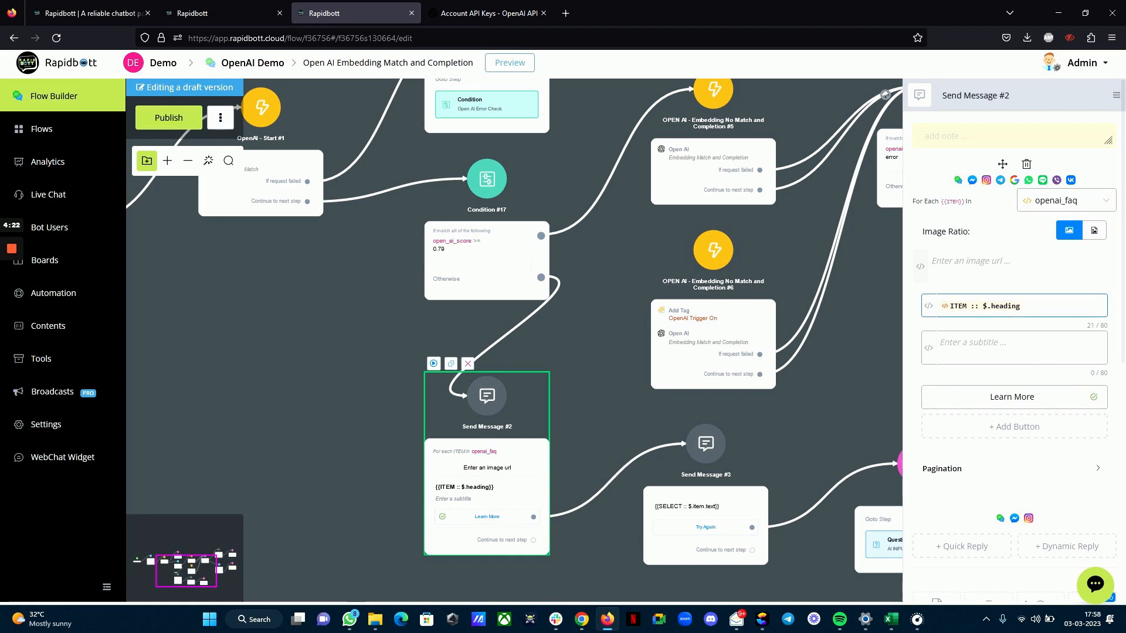
scroll(1016, 421, "down", 2)
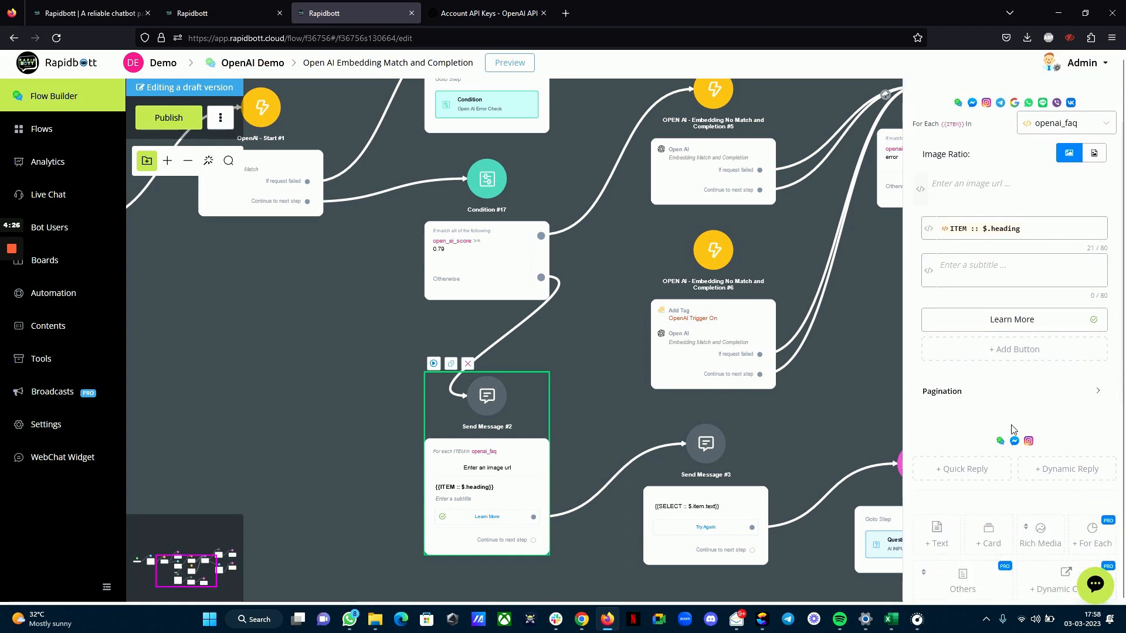
scroll(1018, 429, "down", 4)
scroll(1044, 404, "up", 5)
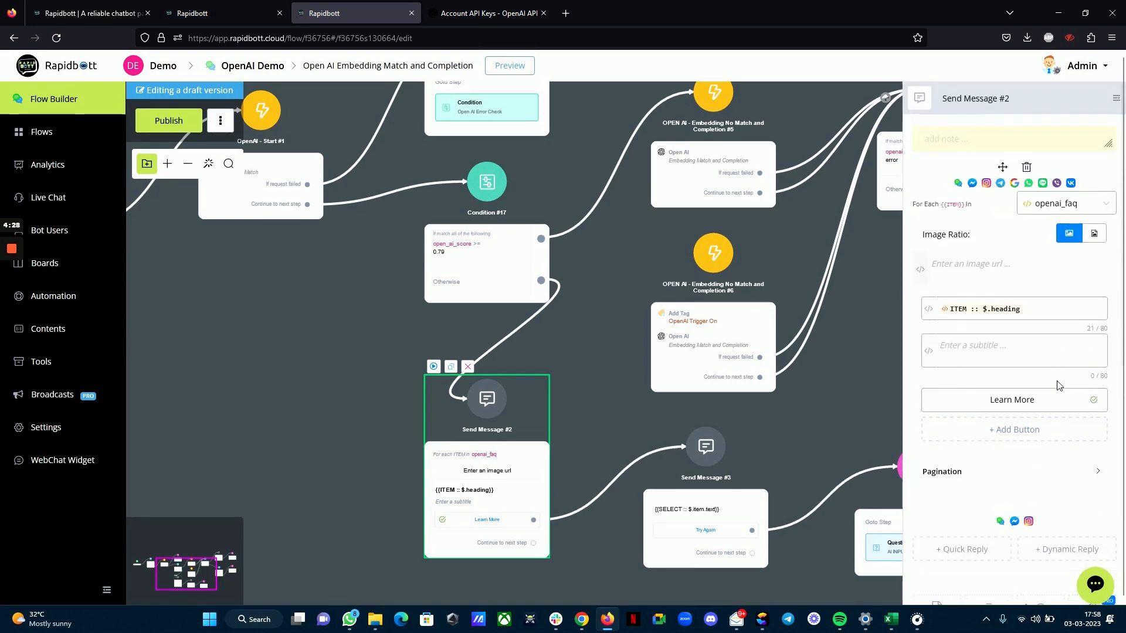
scroll(1059, 389, "down", 4)
mouse_move(1099, 399)
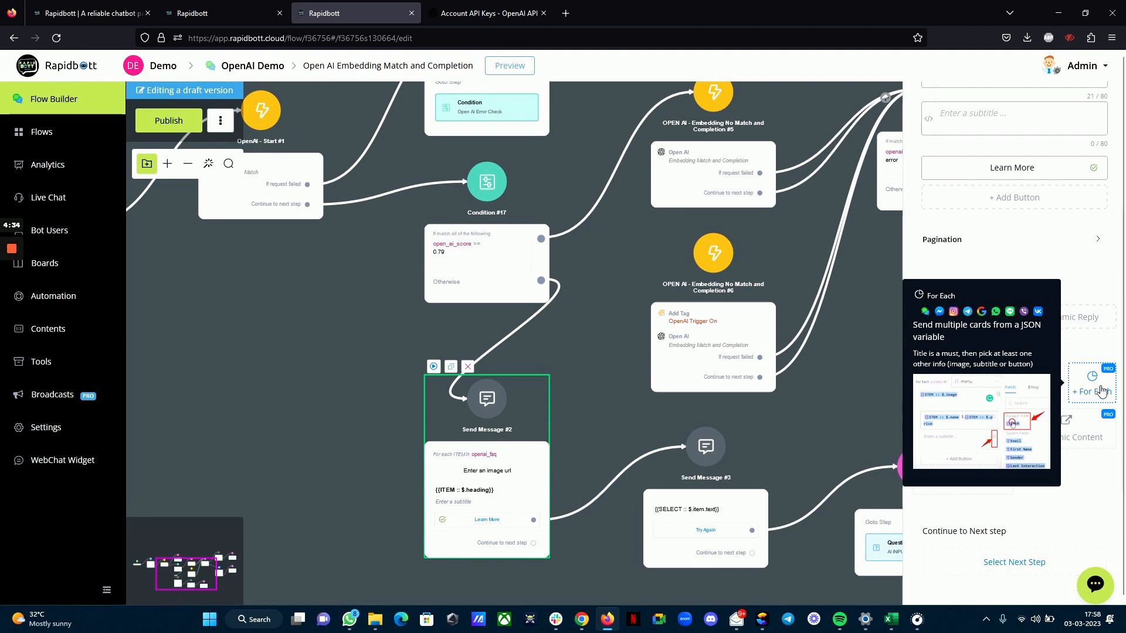
left_click(1100, 390)
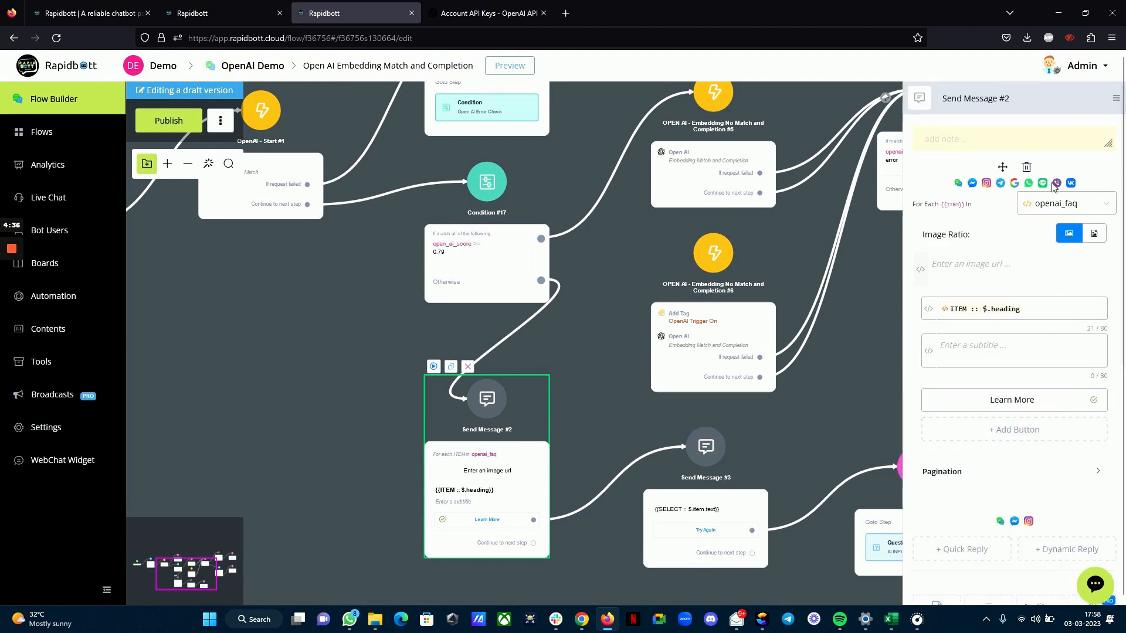
Keep openai_faq as the For Each source and view the JSON path options of ITEM for the card title, cancelling without changes
left_click(1067, 203)
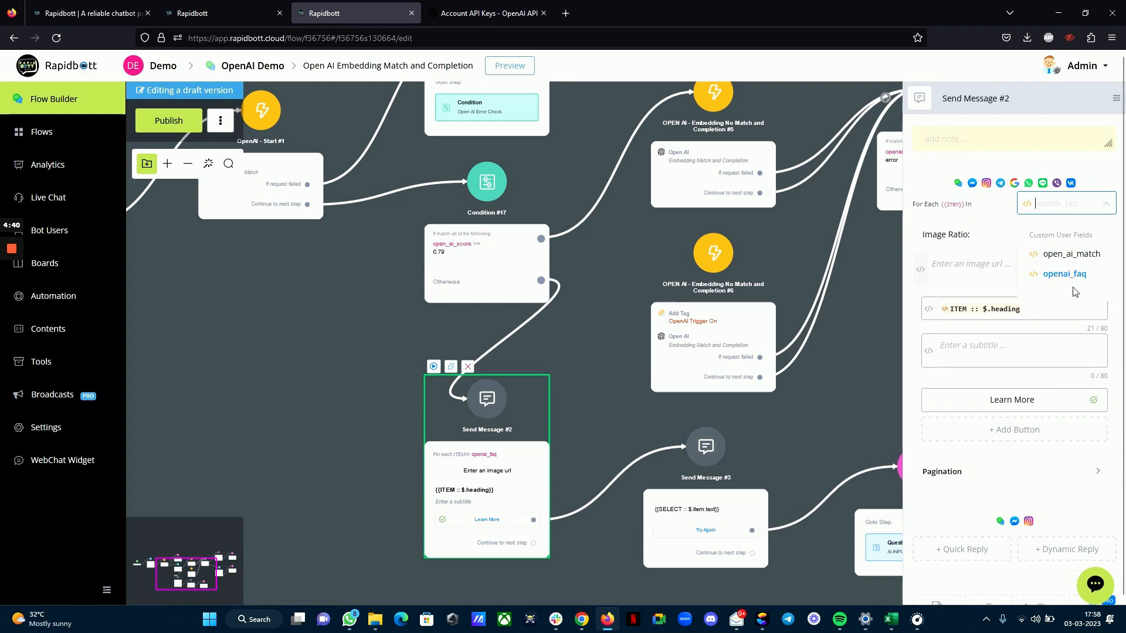
left_click(1071, 275)
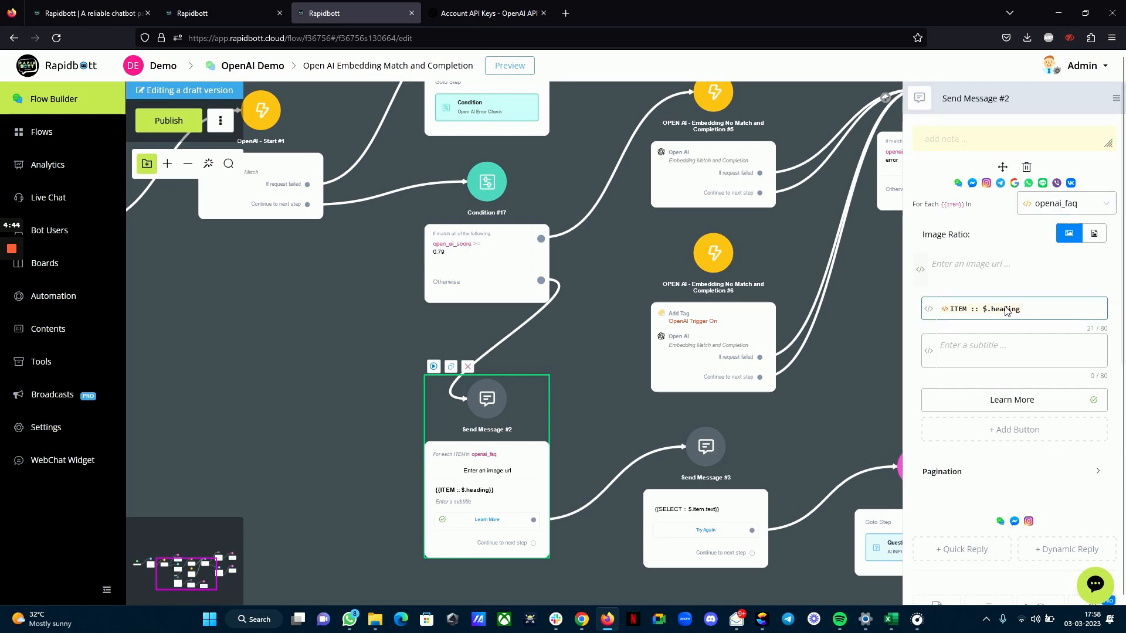
left_click(939, 314)
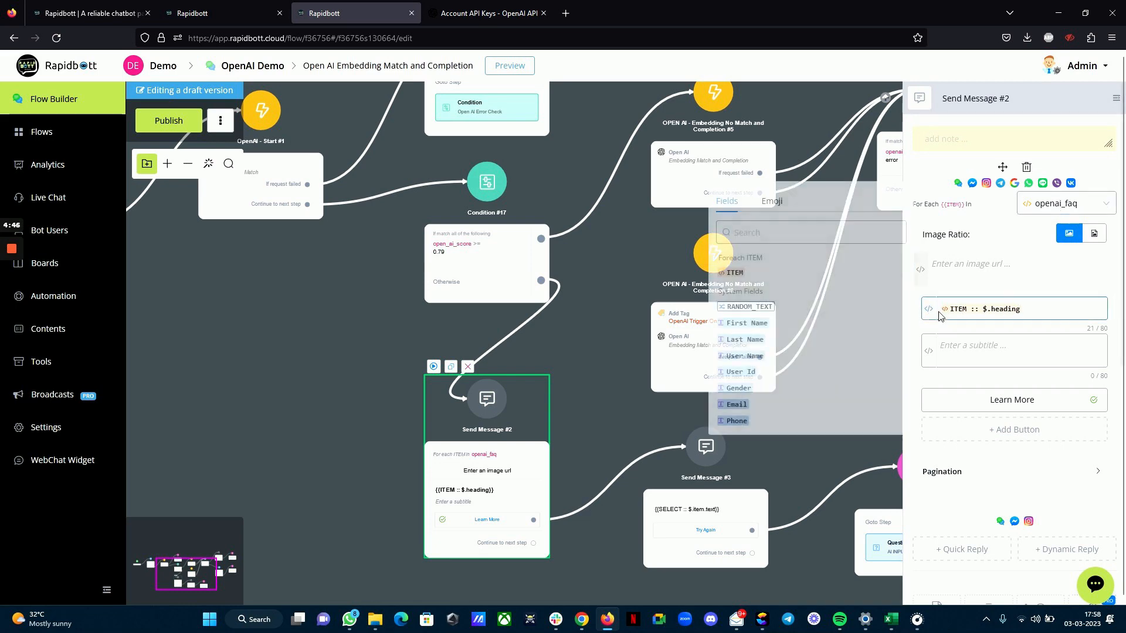
left_click(734, 273)
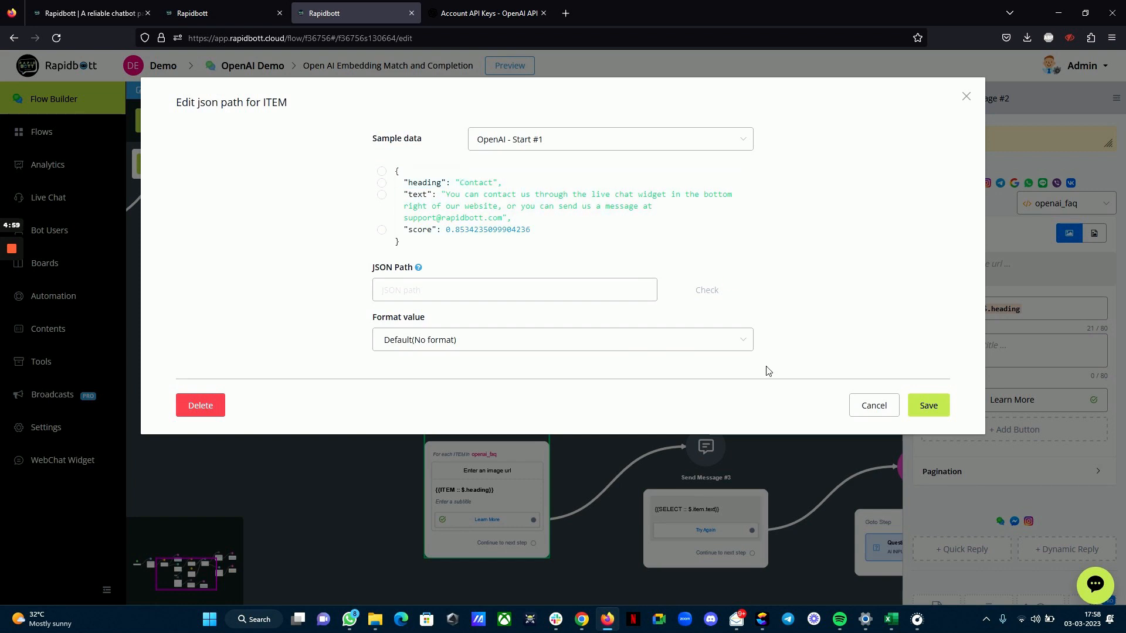
left_click(869, 409)
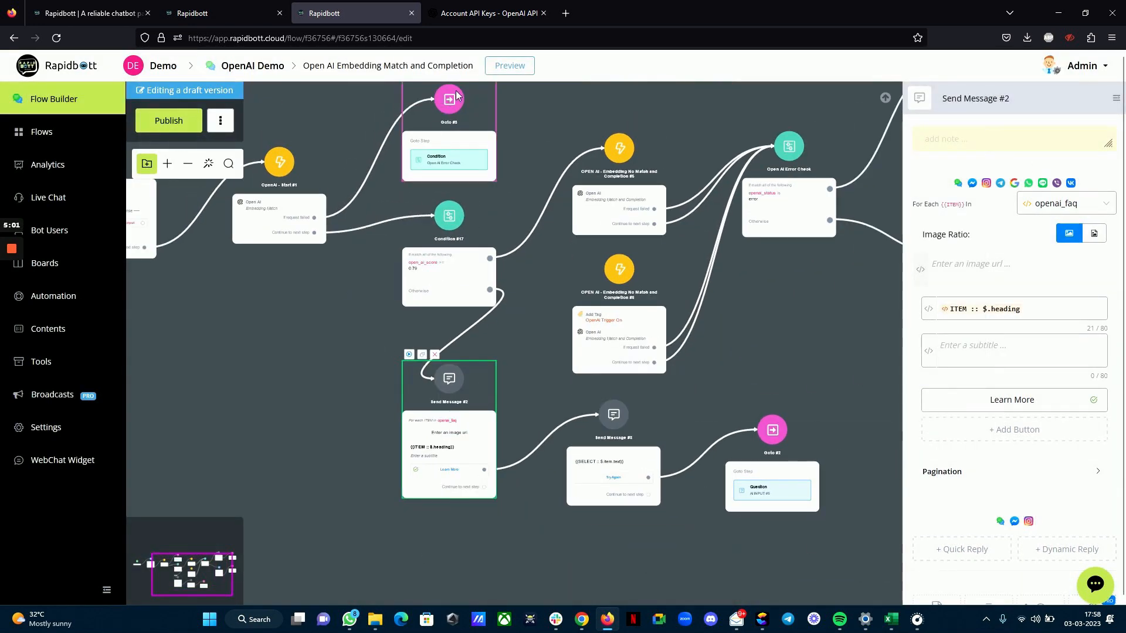
Preview the flow on the Web channel in a browser tab and open its chat widget
left_click(527, 65)
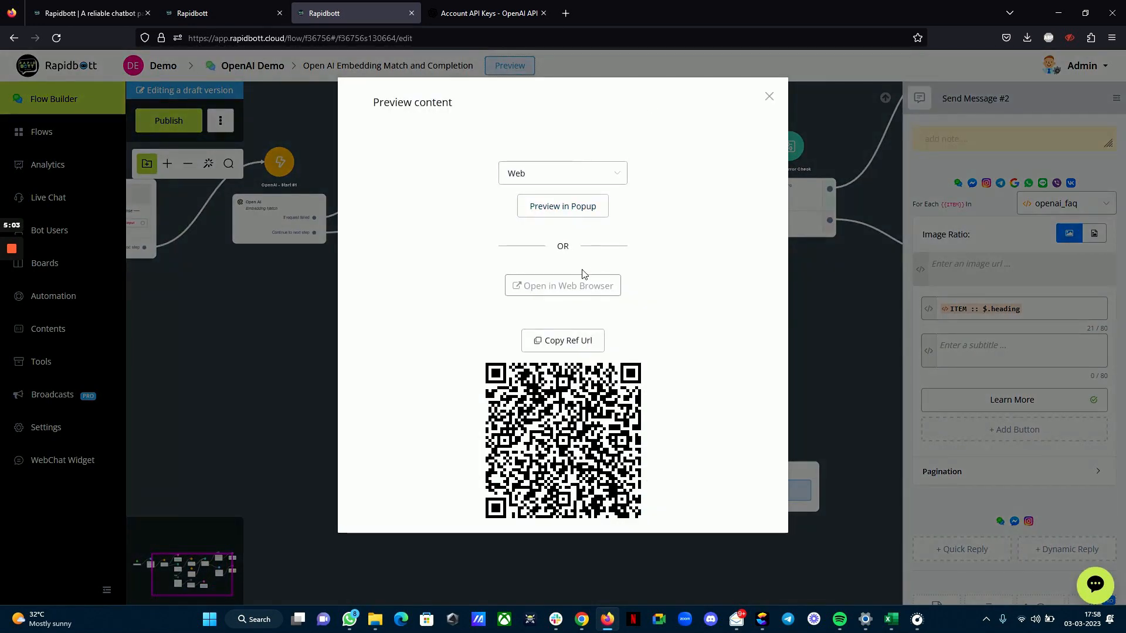
left_click(586, 286)
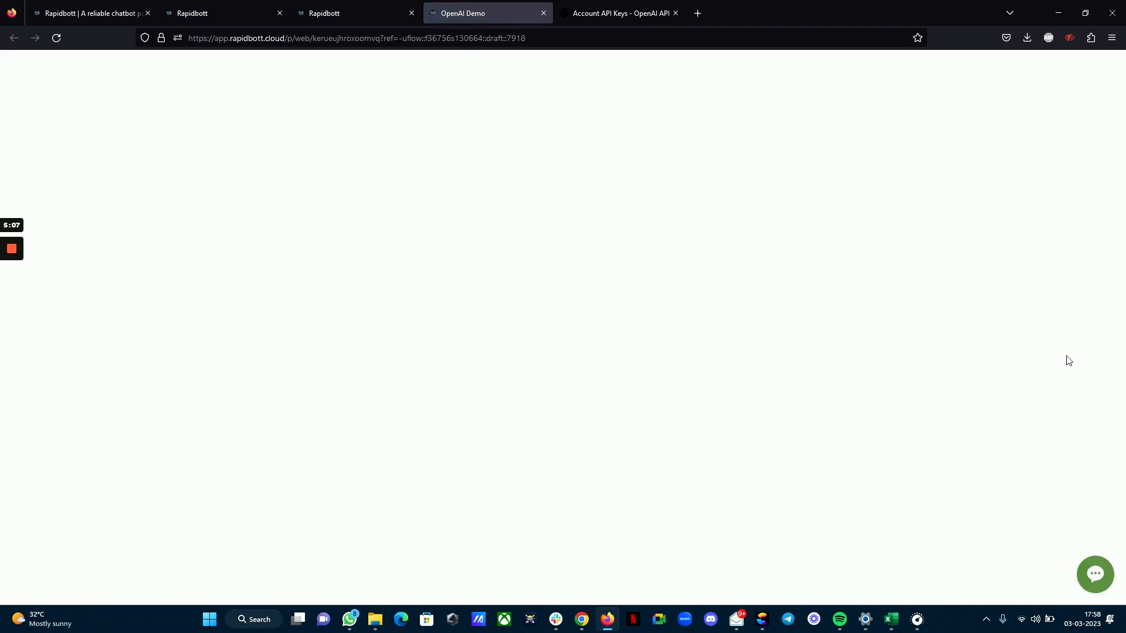
left_click(1096, 575)
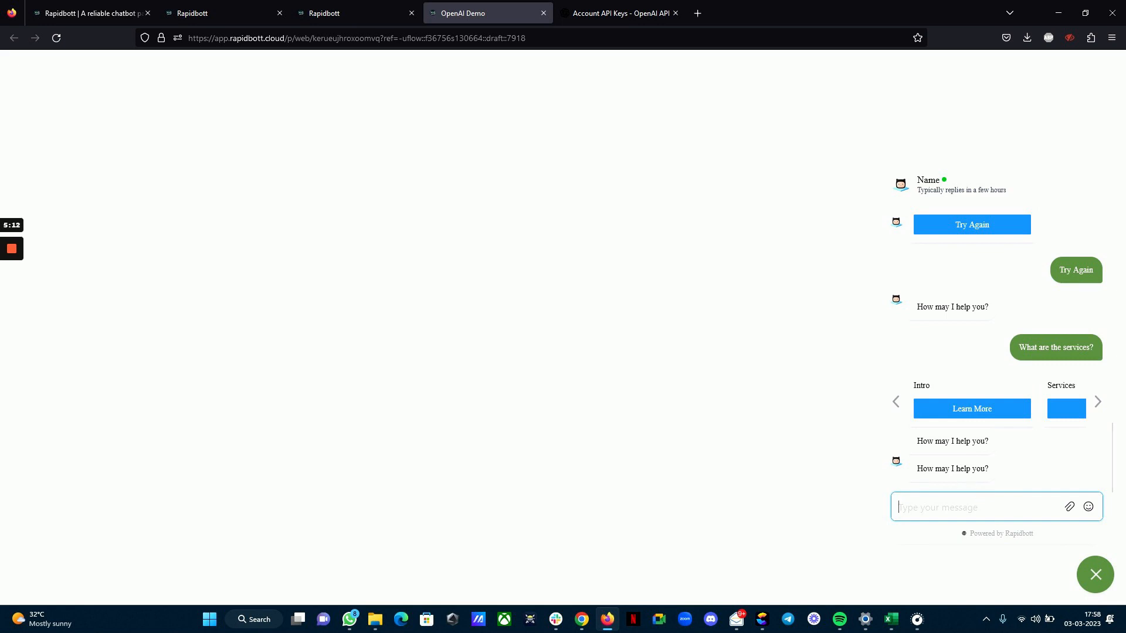
Ask the chatbot "Do you offer templates?", request Learn More on the Services card and read the reply
type("Do you offer tem")
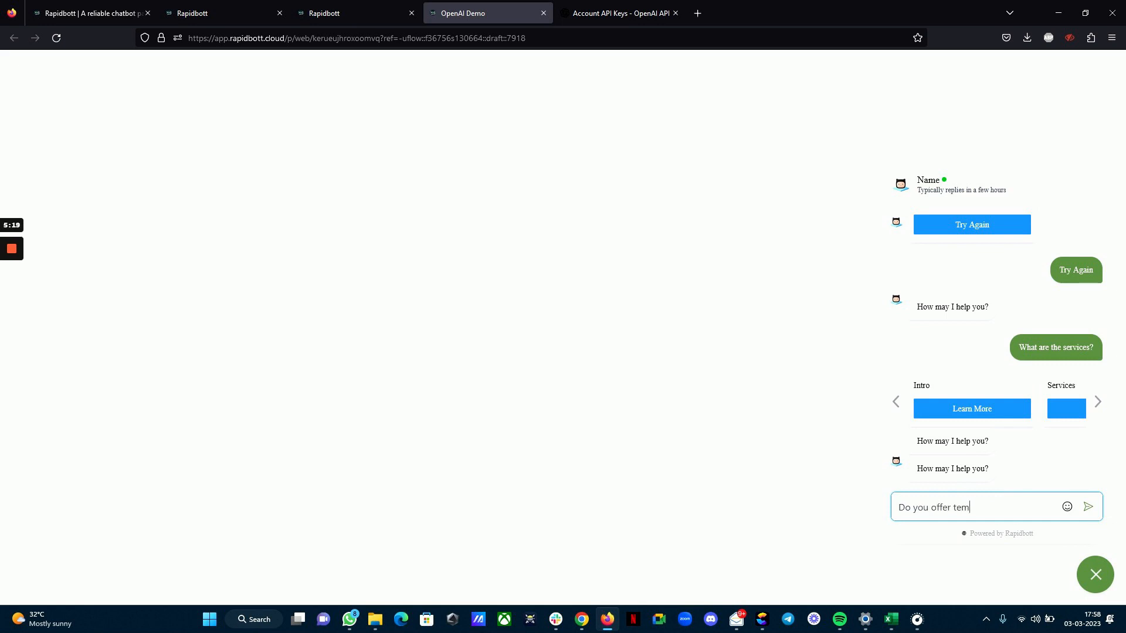
key("Return")
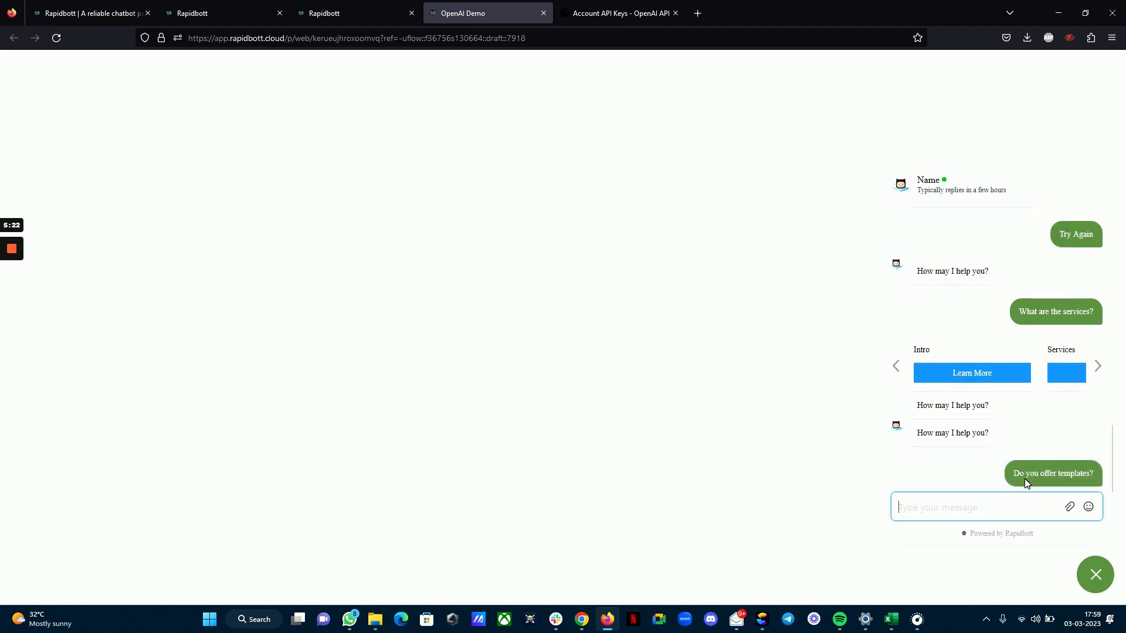
left_click_drag(1013, 402, 1100, 408)
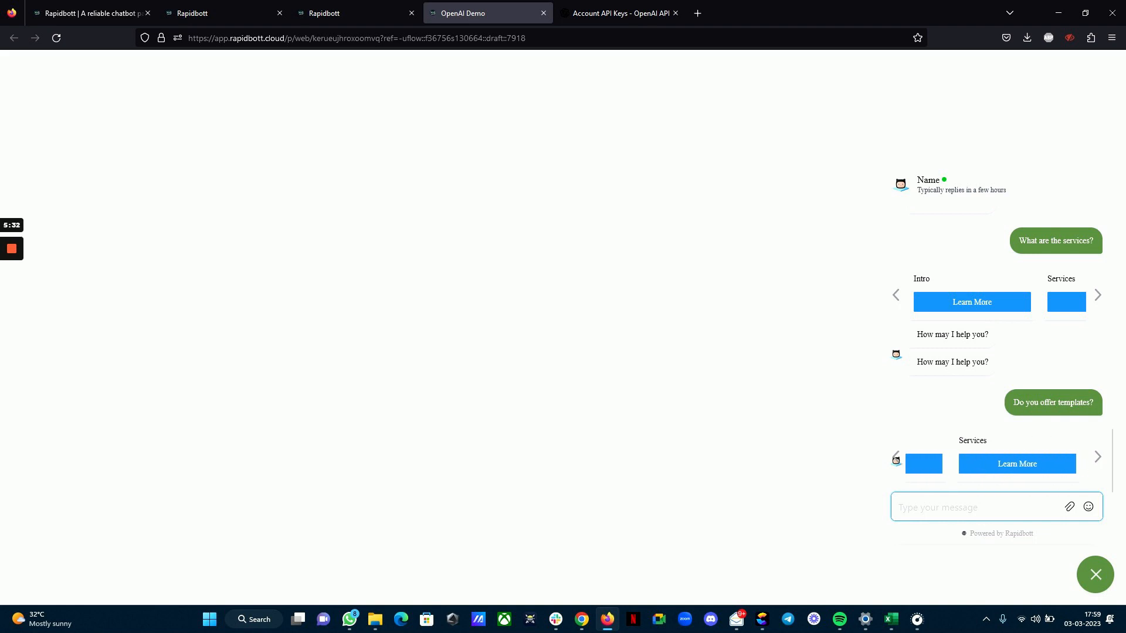
left_click(1009, 463)
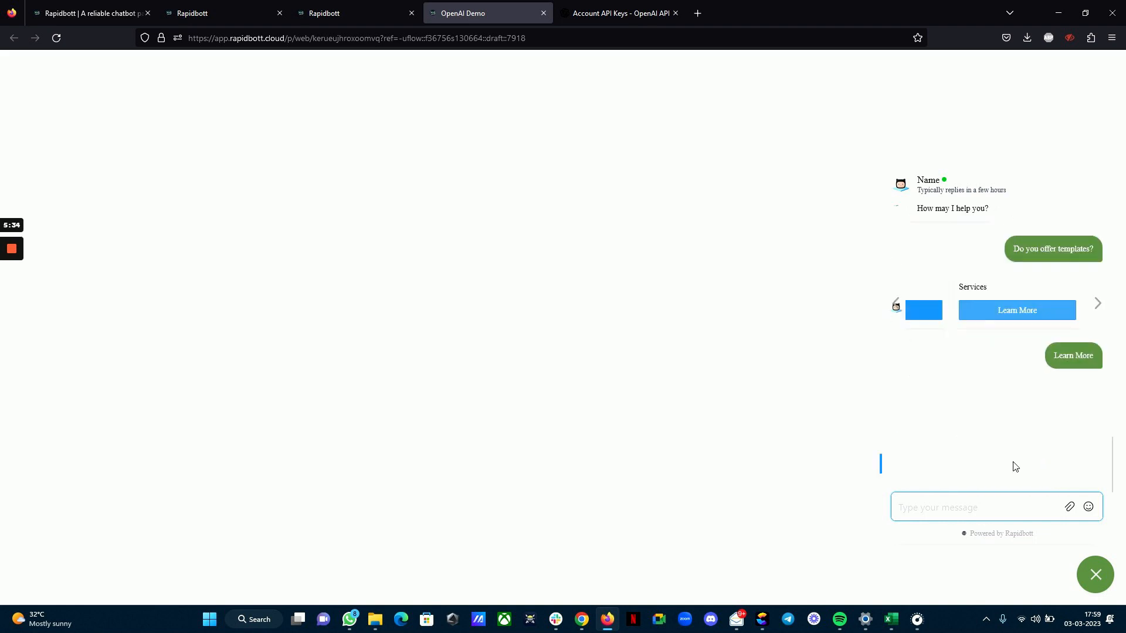
left_click_drag(960, 447, 892, 391)
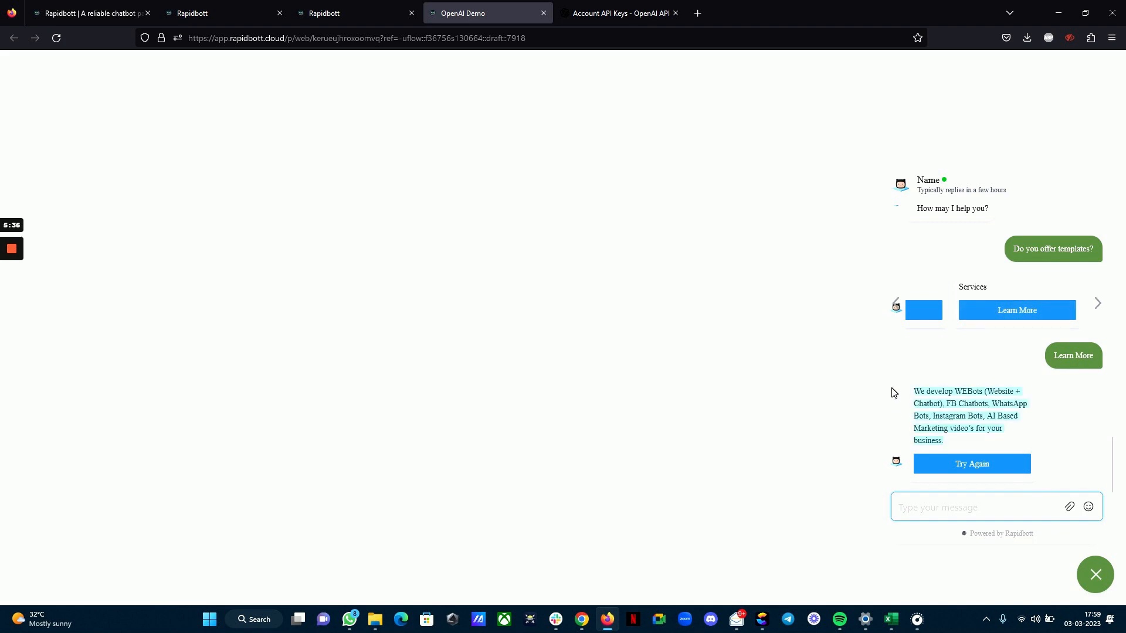
Restart the chatbot conversation with Try Again and ask "How do i contact rapidbott?"
left_click(988, 468)
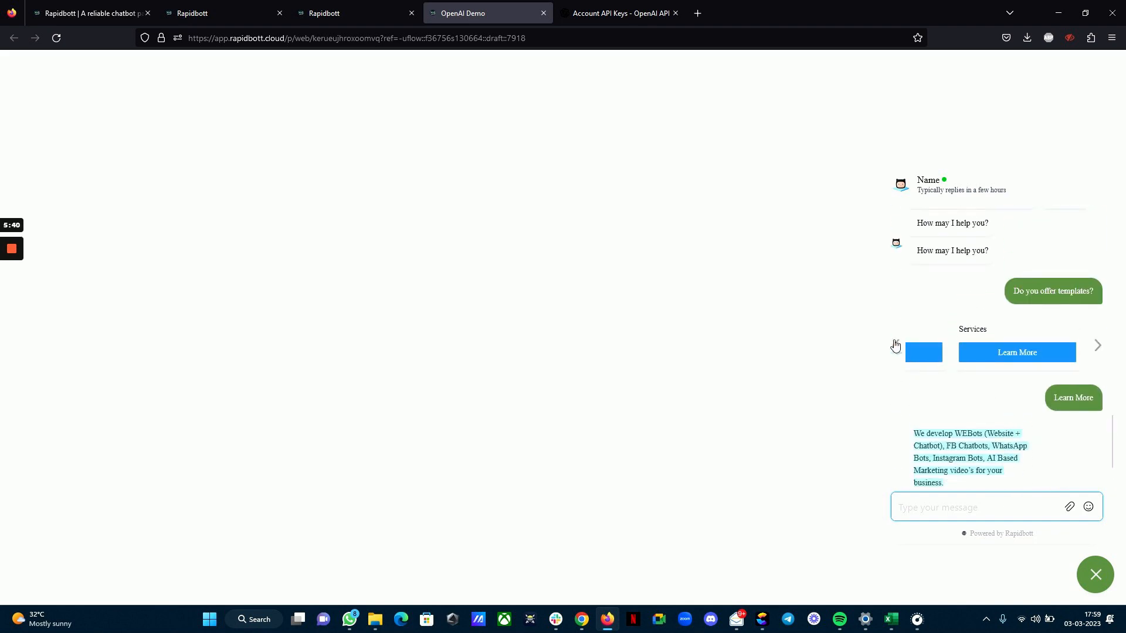
left_click(896, 347)
left_click(896, 346)
scroll(1013, 482, "down", 2)
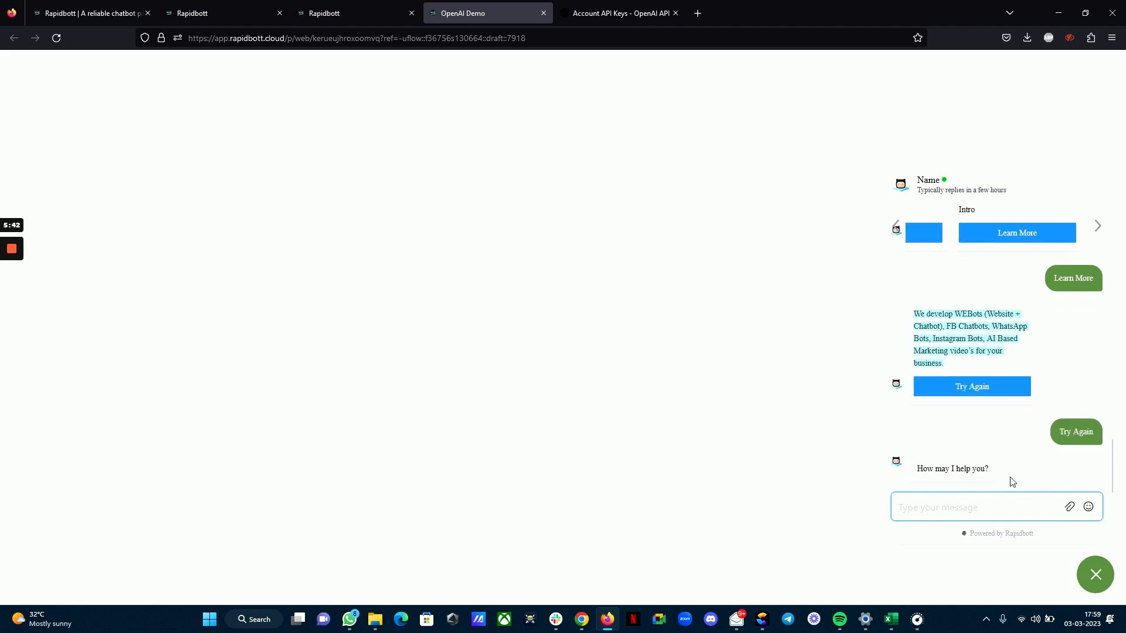
left_click(991, 508)
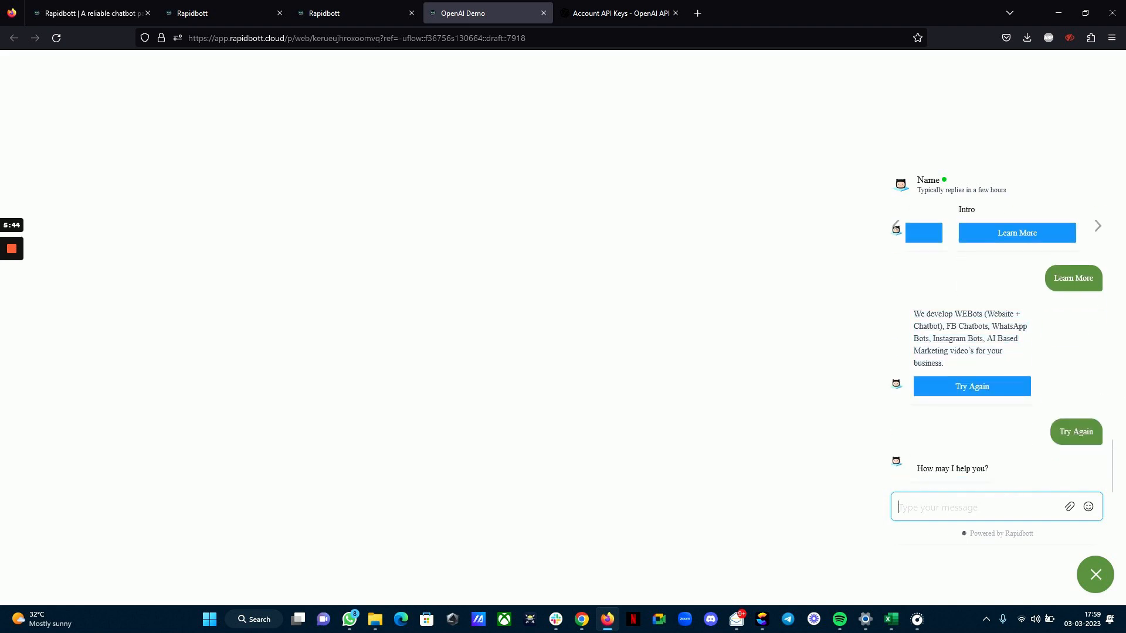
type("How do i contact rapidbo")
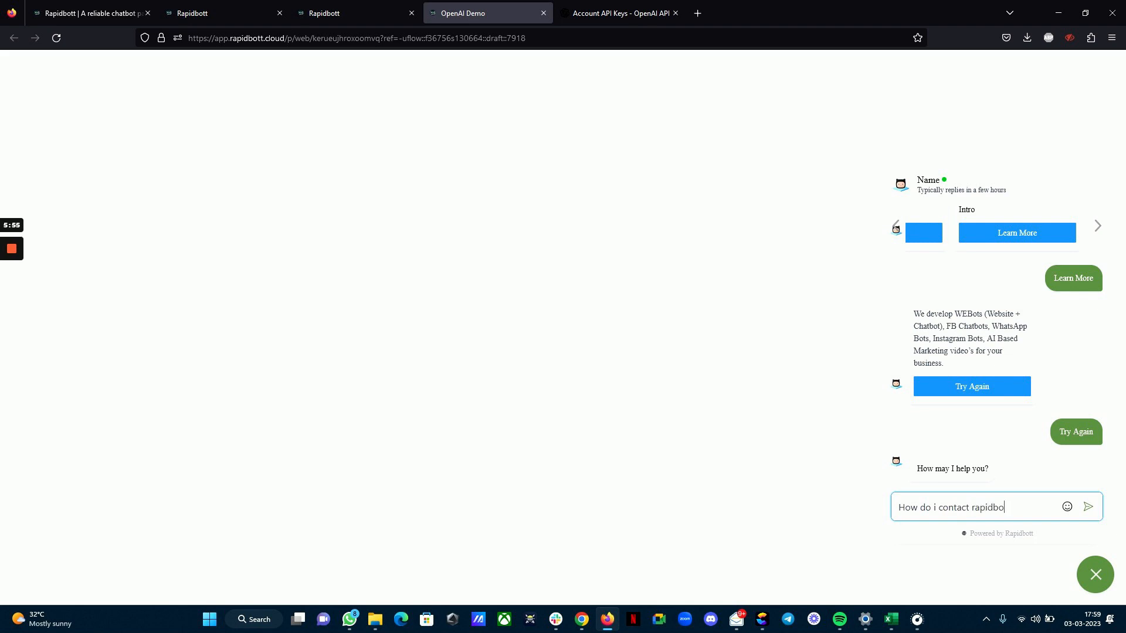
type("?")
key("Return")
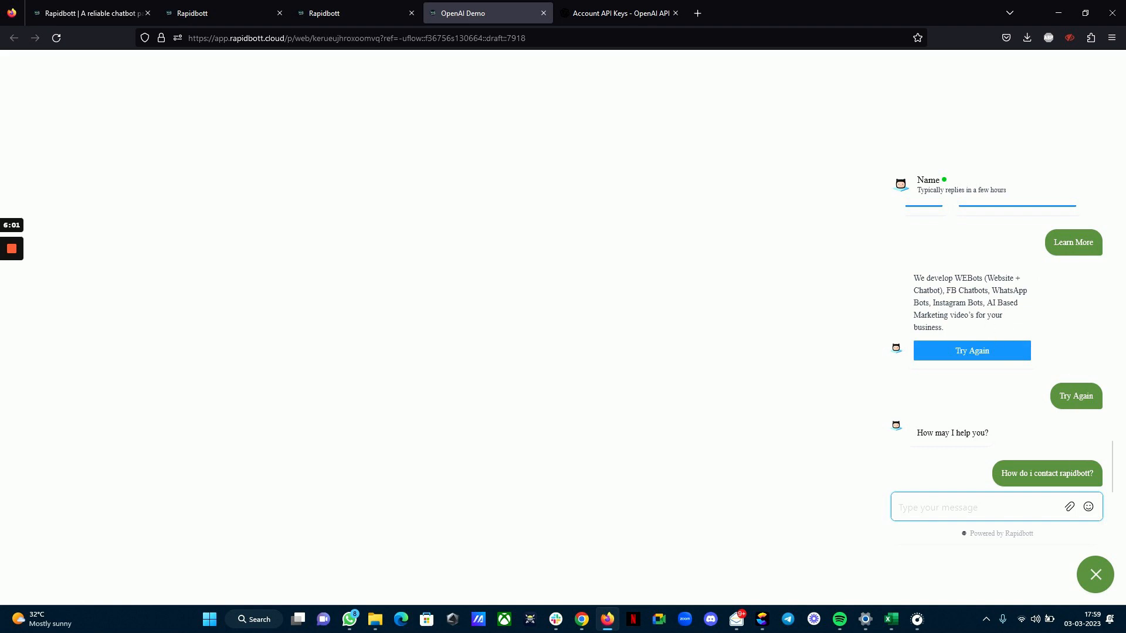
Look back through the earlier result cards and read the chatbot's reply to the contact question
scroll(1004, 320, "up", 1)
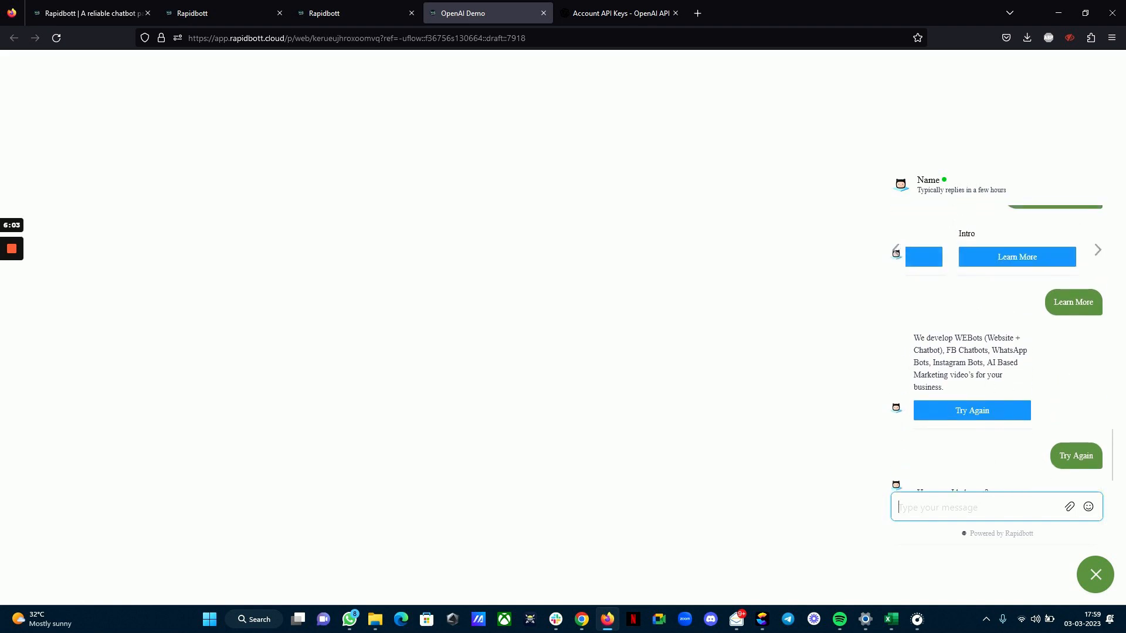
scroll(993, 358, "down", 1)
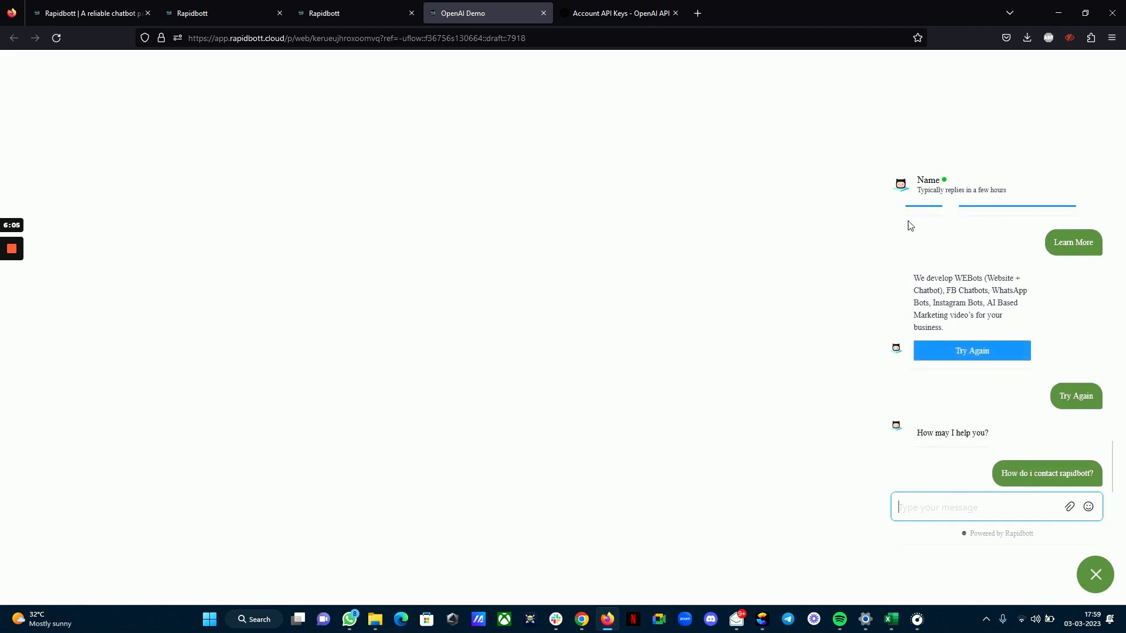
scroll(976, 362, "up", 2)
left_click(896, 309)
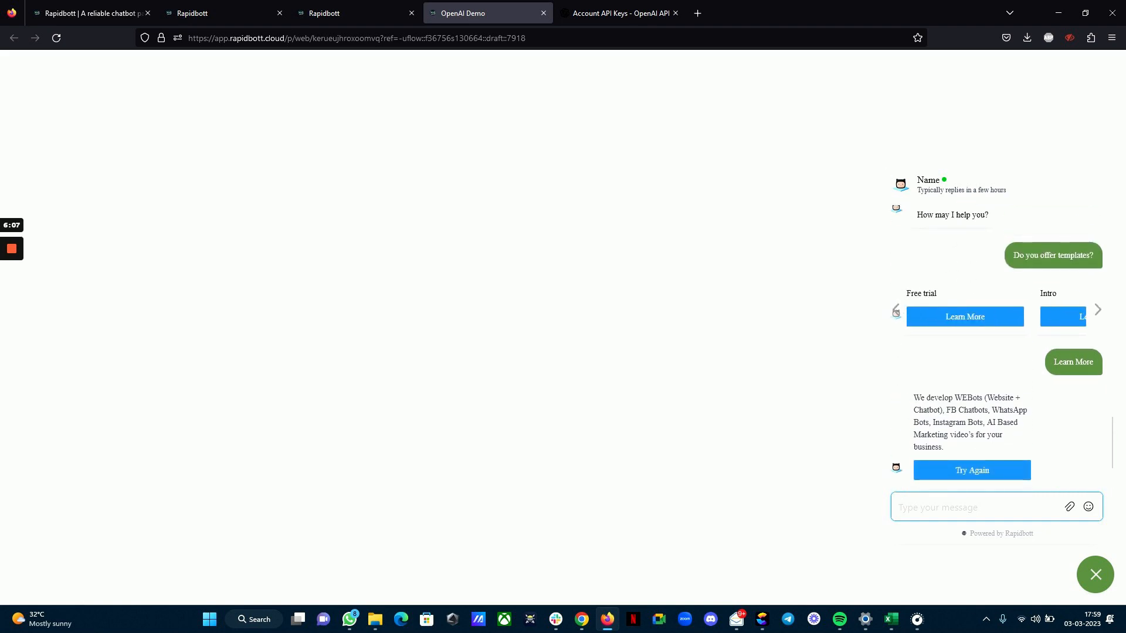
scroll(1032, 452, "down", 2)
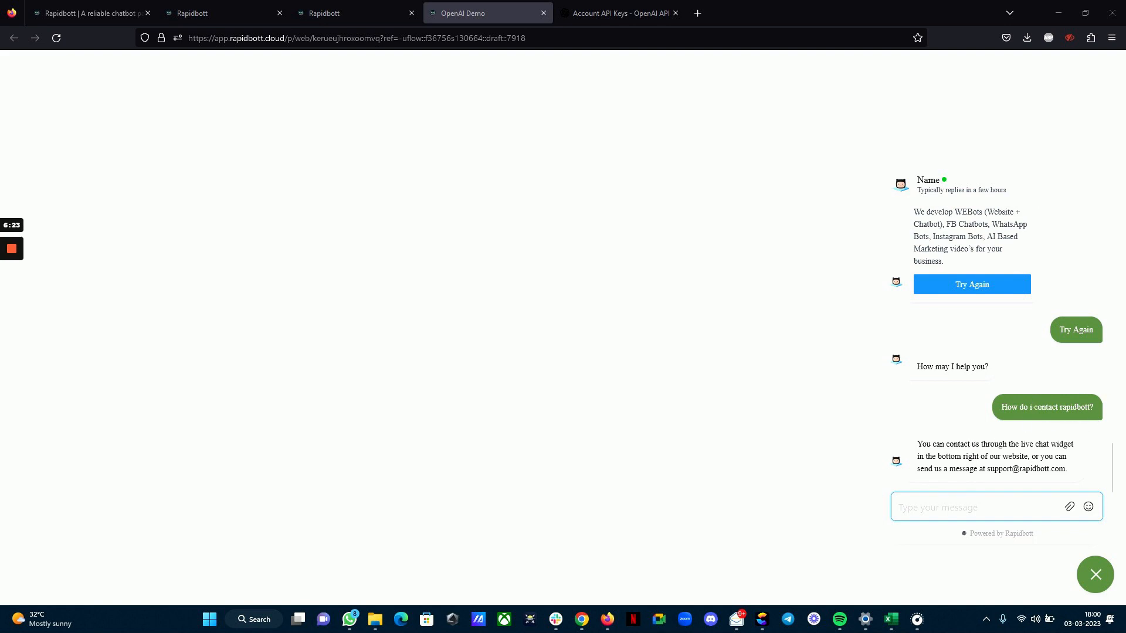
left_click_drag(924, 444, 1059, 470)
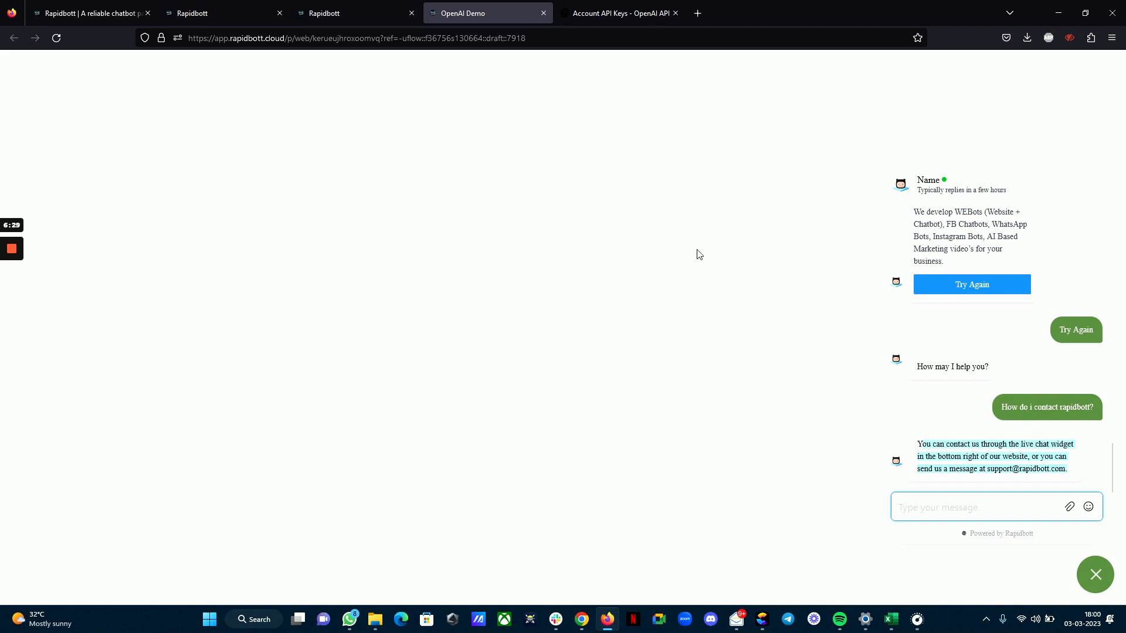
Compare the Contact embedding text in the OpenAI integration settings with the chatbot's contact reply in the preview
left_click(240, 12)
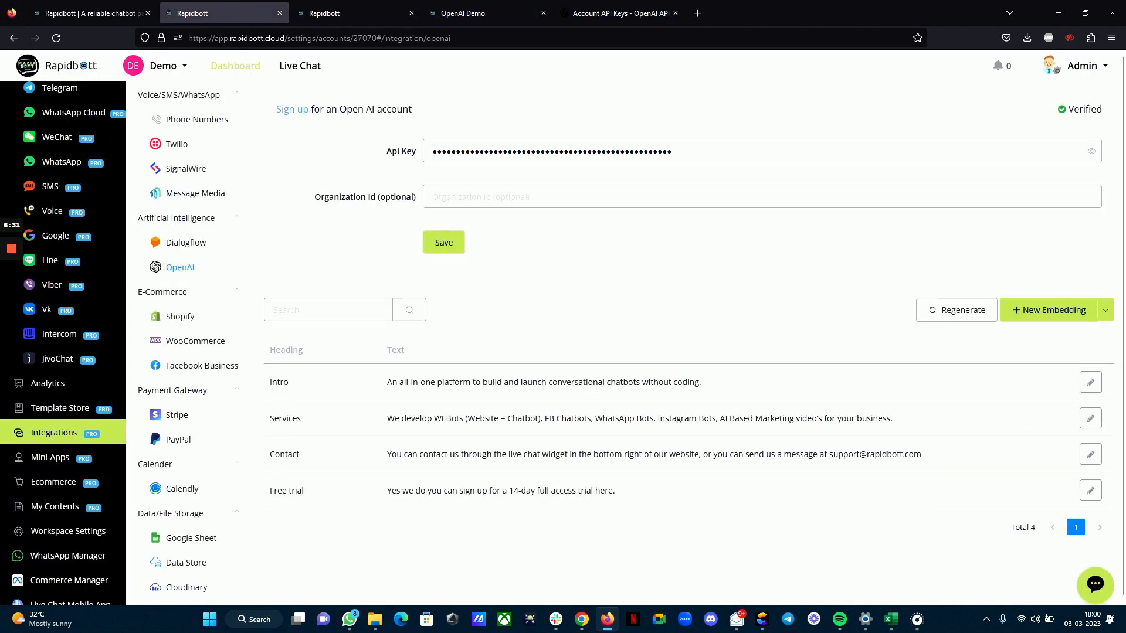
left_click_drag(268, 454, 922, 468)
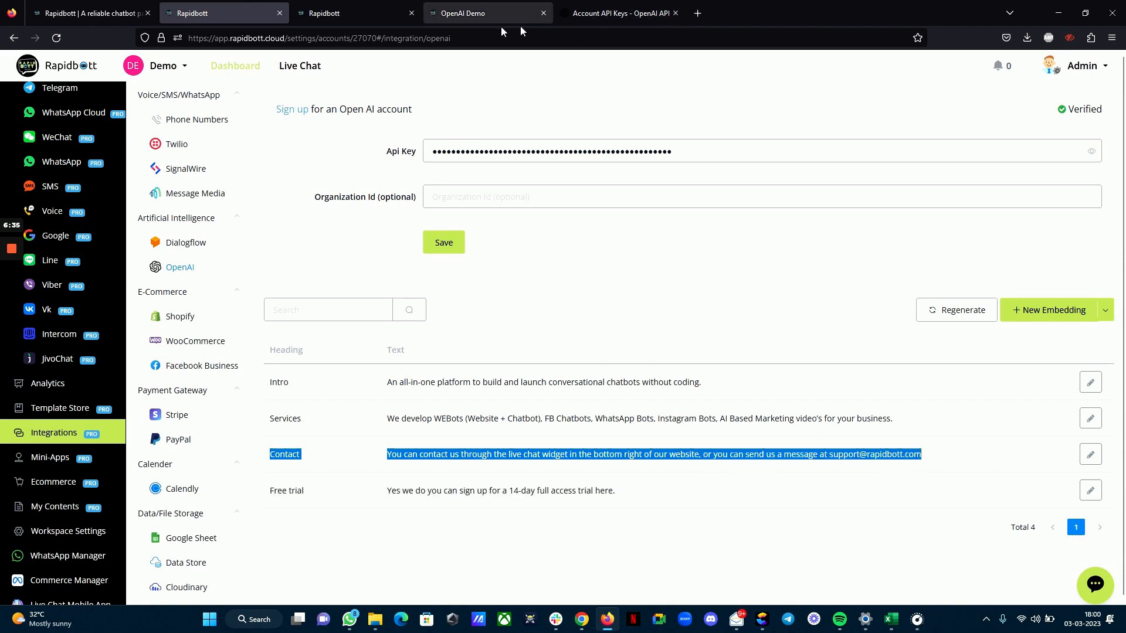
triple_click(412, 455)
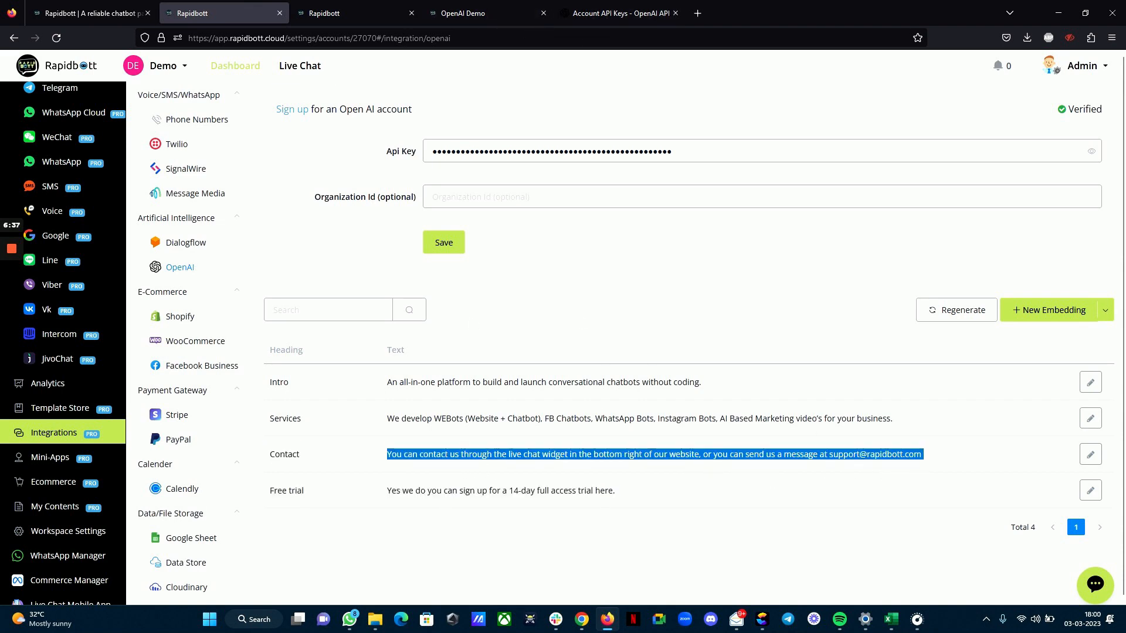
left_click(344, 9)
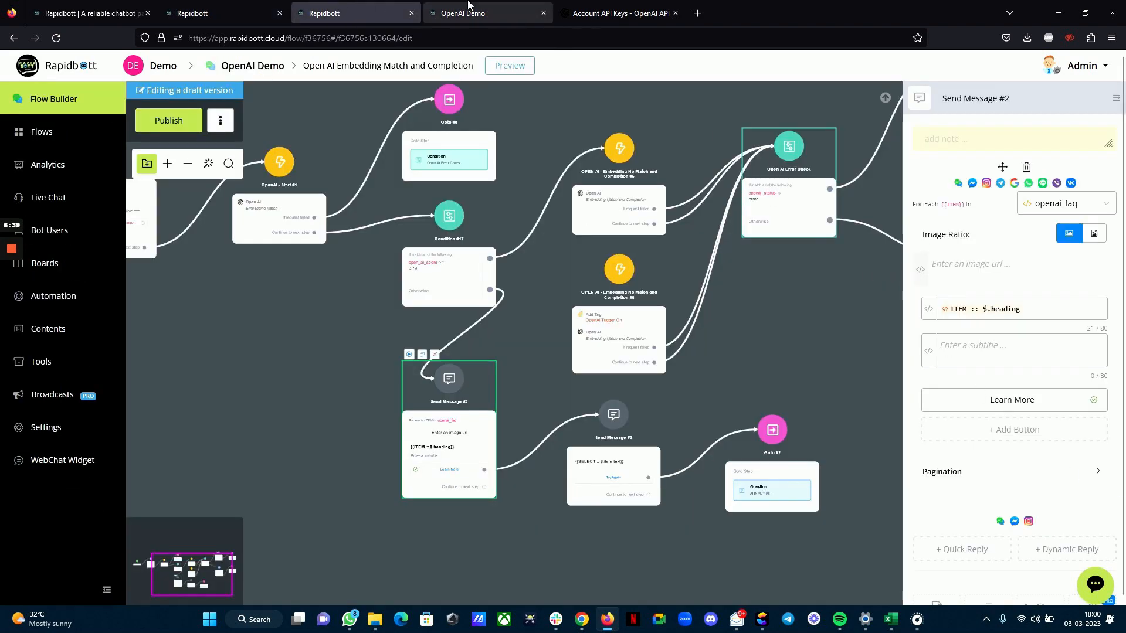
left_click(469, 7)
left_click(917, 450)
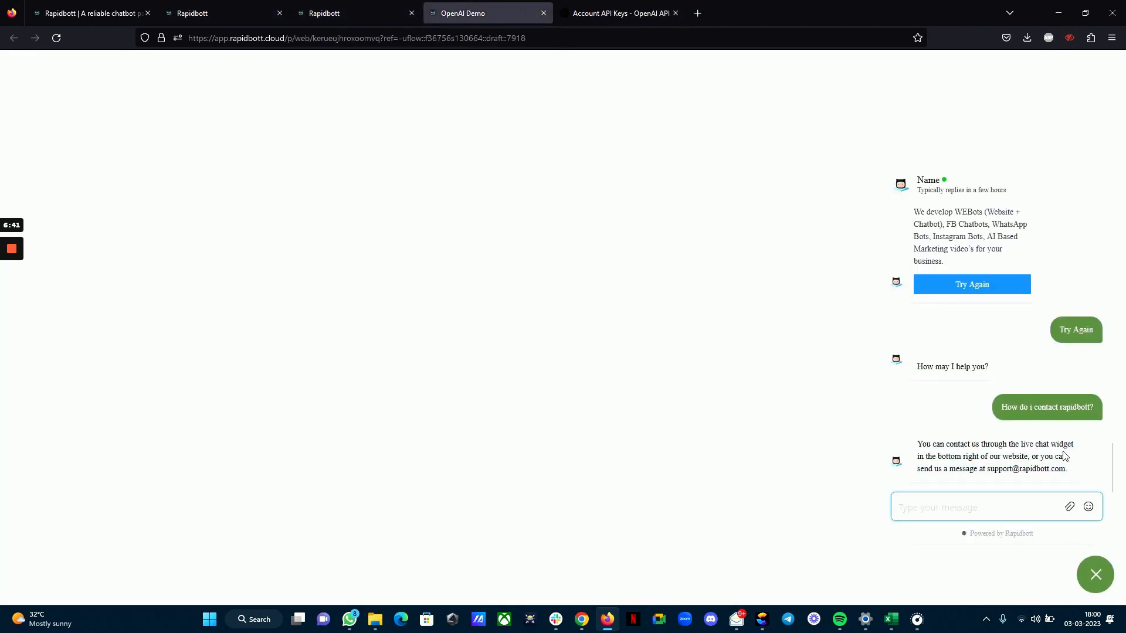
left_click_drag(924, 457, 913, 446)
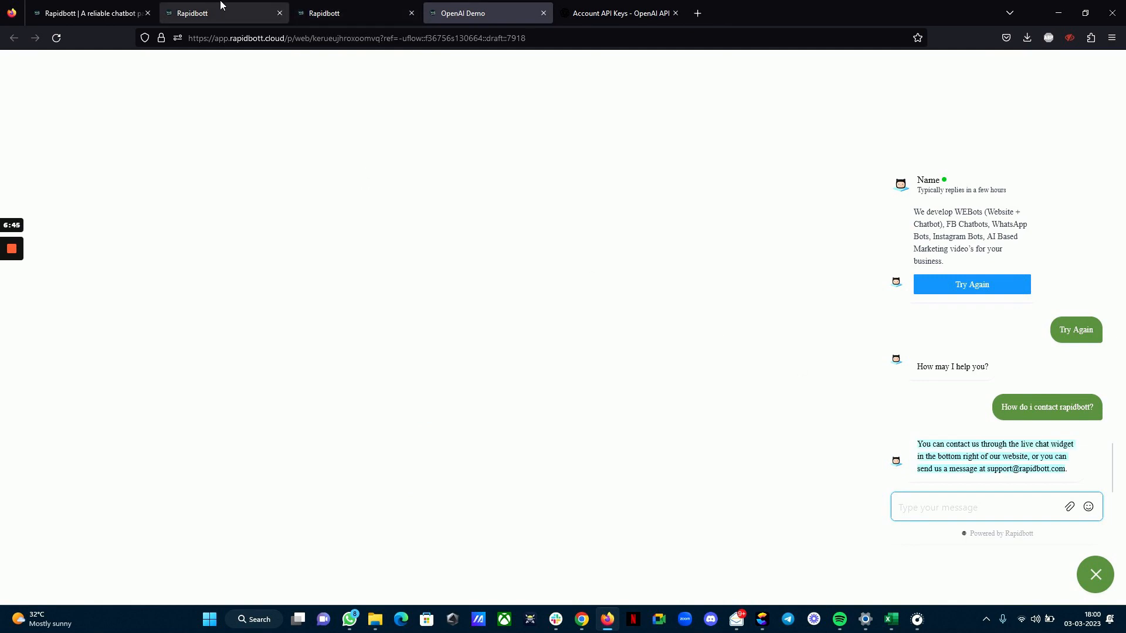
Return to the flow builder and examine Condition #17's open_ai_score threshold and its matching branch
left_click(305, 5)
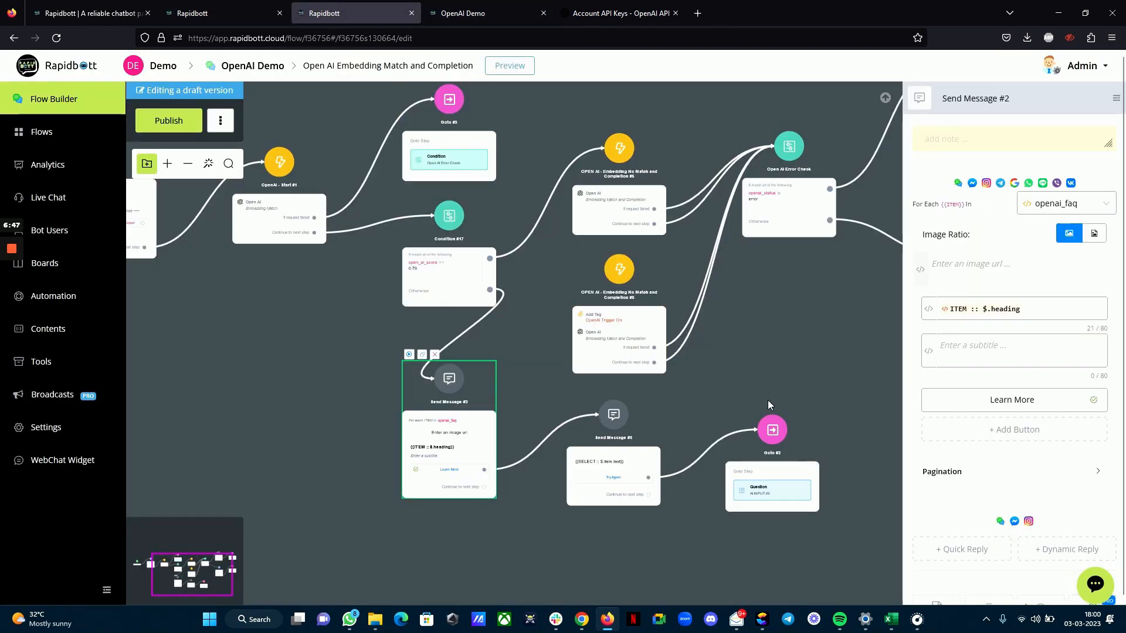
scroll(331, 338, "up", 1)
scroll(331, 338, "up", 3)
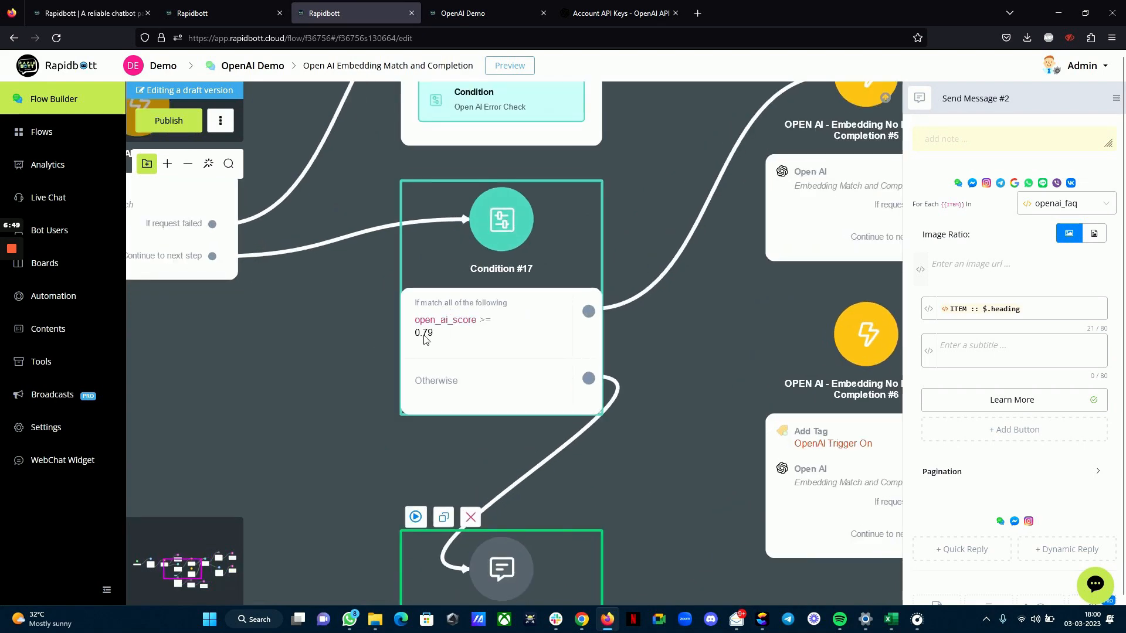
left_click(667, 338)
scroll(668, 340, "down", 3)
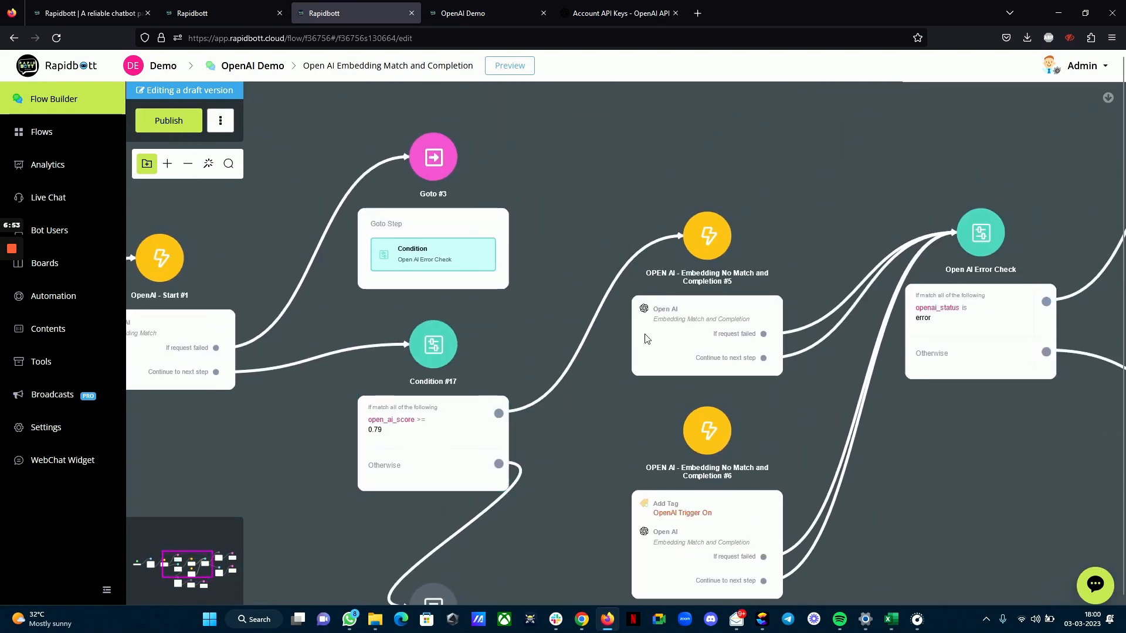
Open the Open AI action of the "Embedding No Match and Completion #5" step and review its action types and input values
left_click(706, 331)
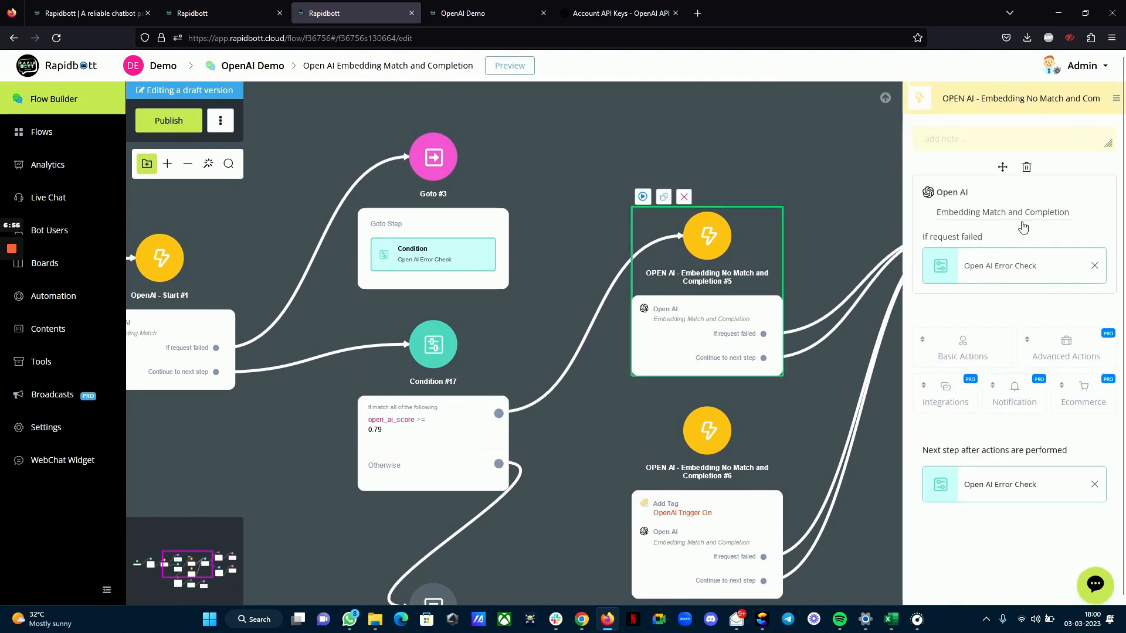
left_click(976, 218)
left_click(329, 157)
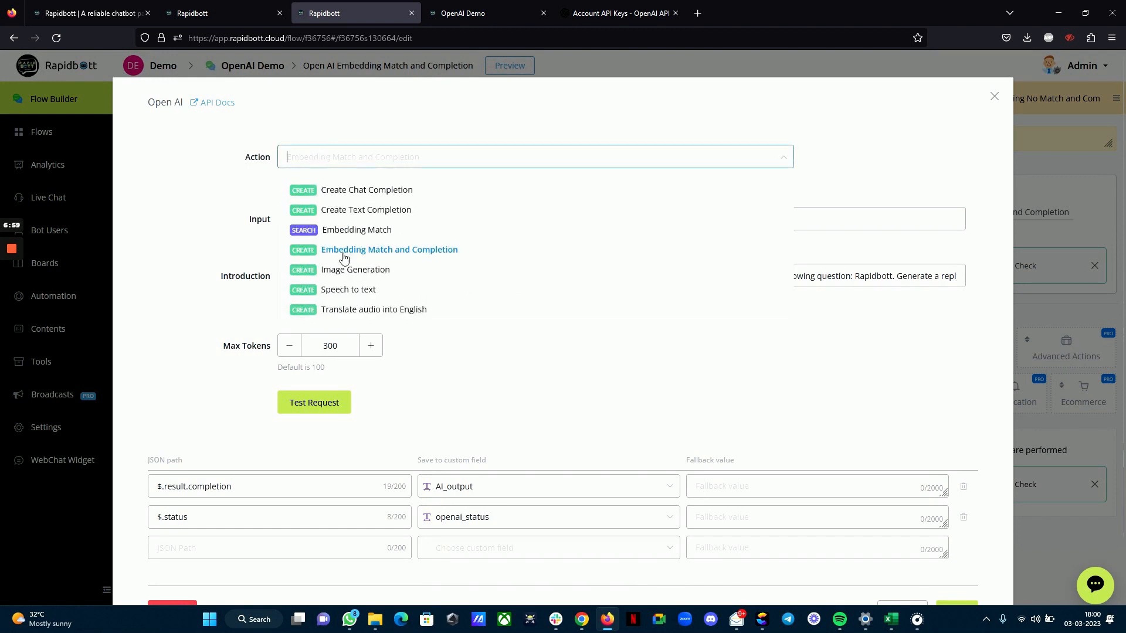
left_click(226, 201)
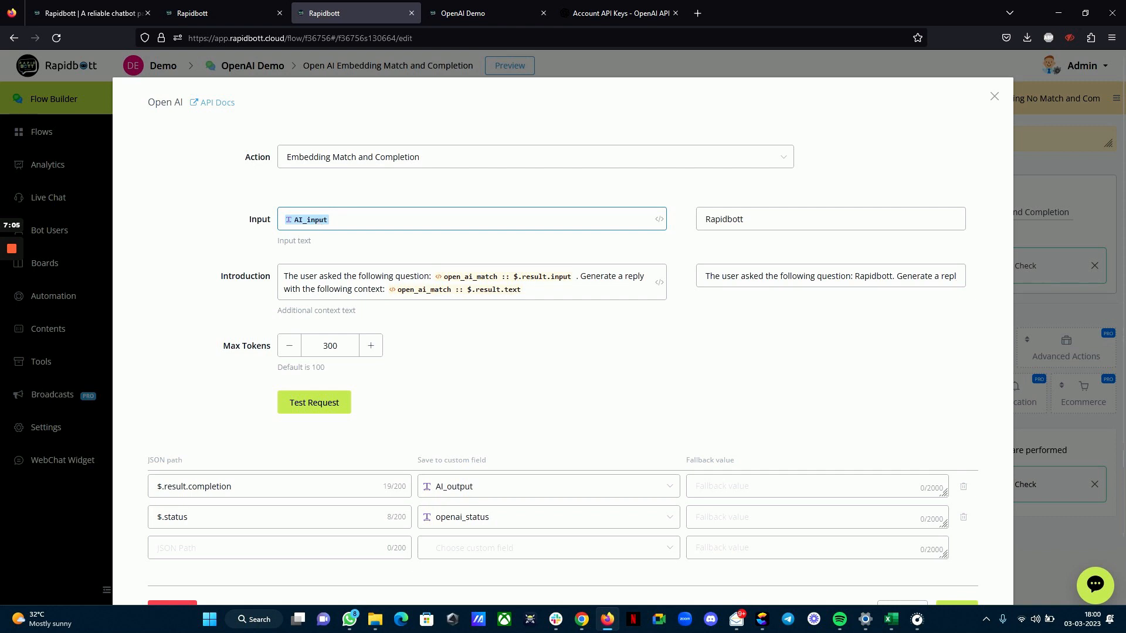
double_click(724, 218)
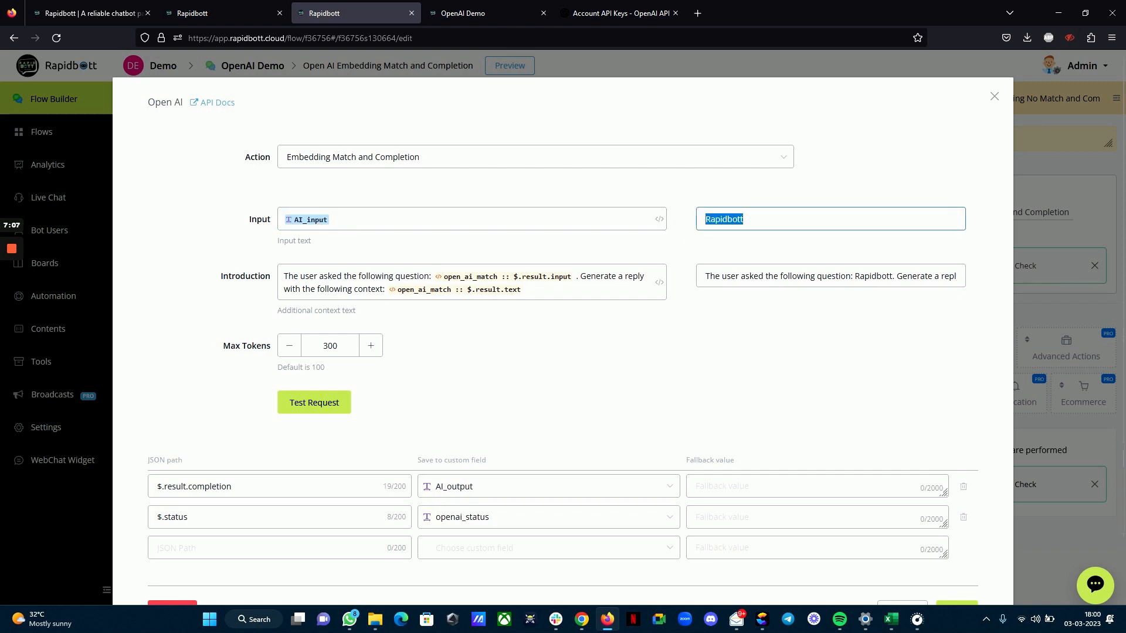
Examine the Introduction prompt of the Embedding Match and Completion action
left_click(317, 276)
left_click_drag(284, 277, 590, 300)
left_click(683, 379)
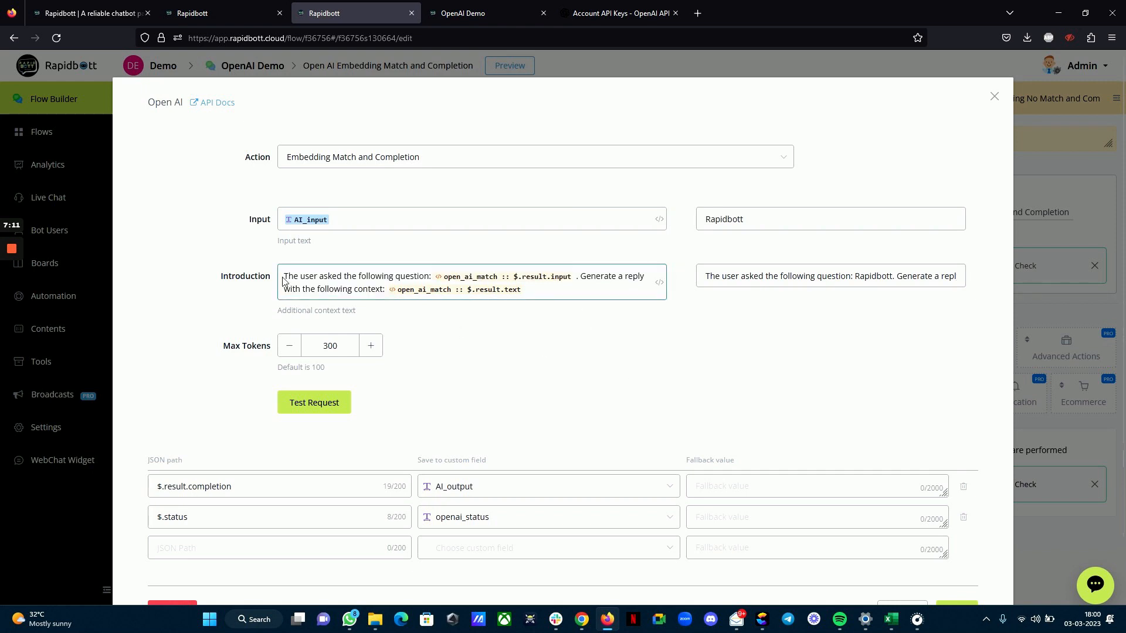
left_click_drag(283, 277, 424, 276)
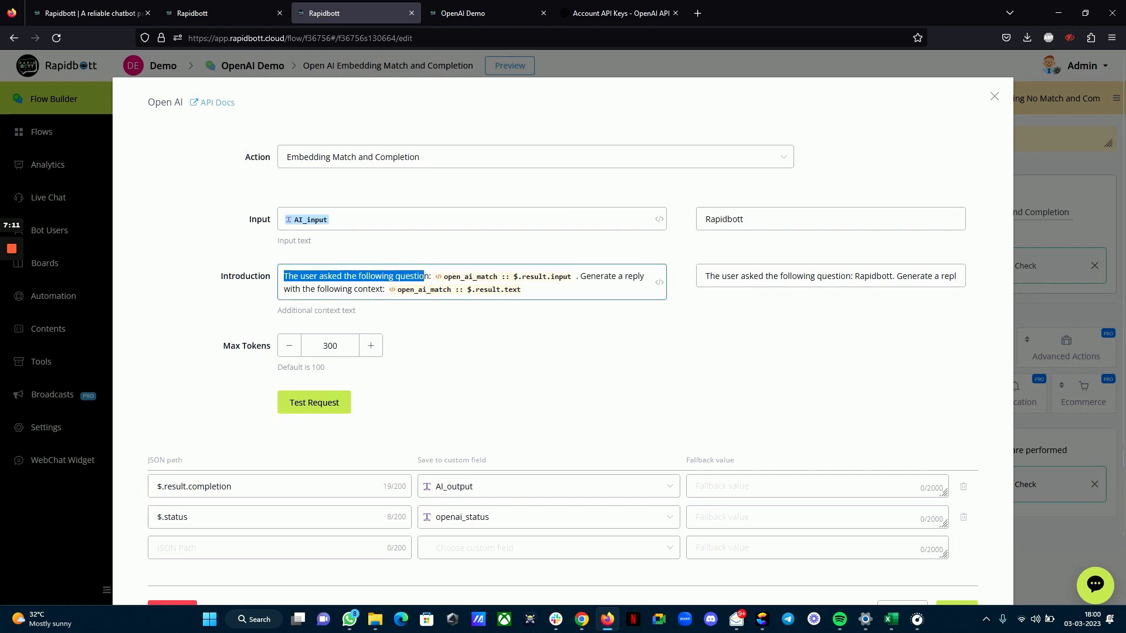
View the JSON path behind the Introduction's open_ai_match input variable, checking the input entry in the sample data, and cancel without changes
left_click(538, 282)
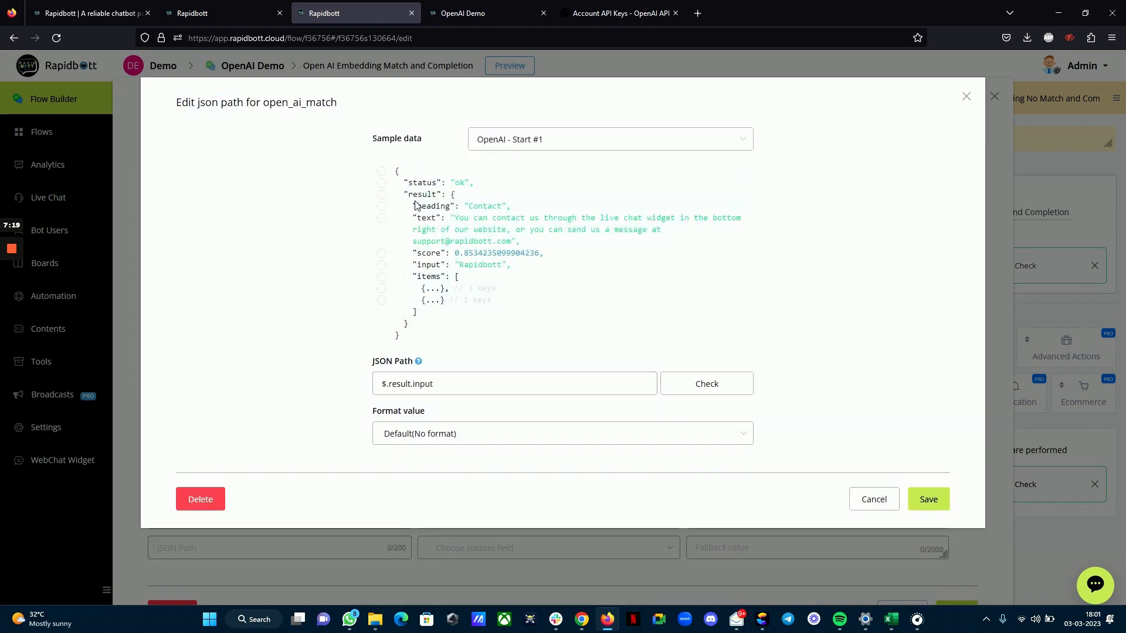
double_click(319, 102)
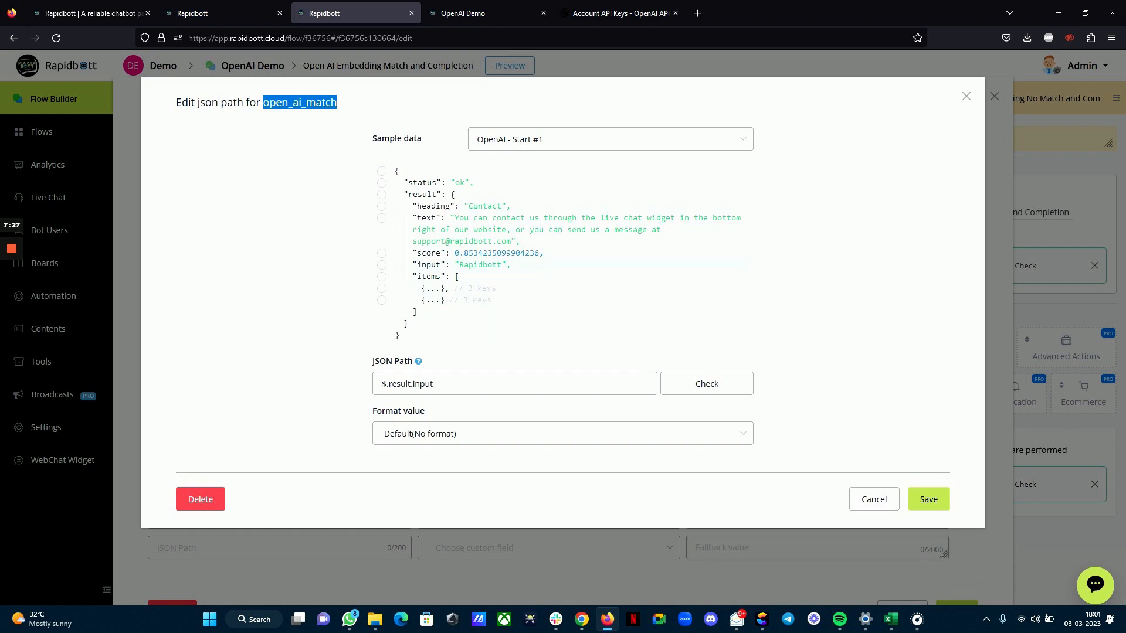
left_click_drag(459, 265, 498, 265)
left_click(382, 264)
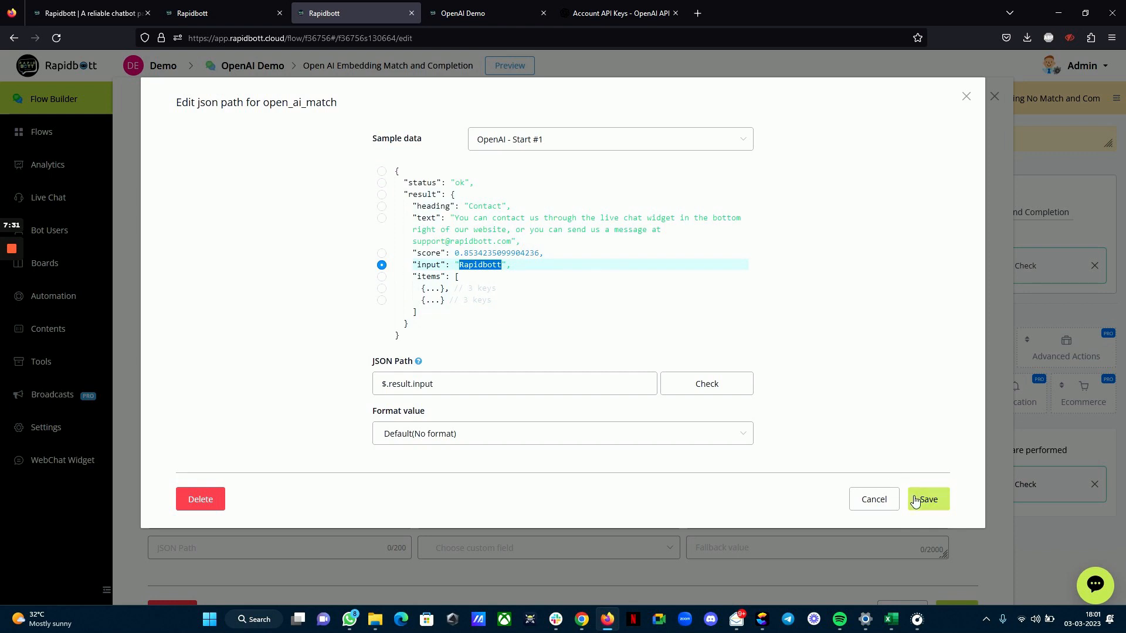
left_click(861, 500)
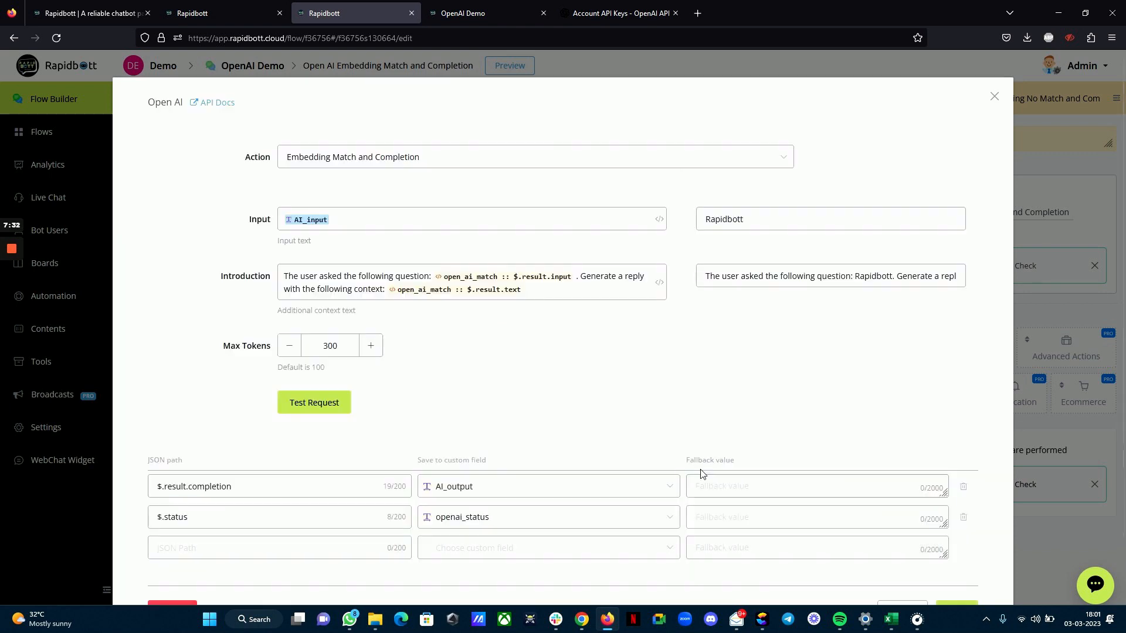
View the JSON path behind the Introduction's open_ai_match text variable, checking the text entry in the sample data, and cancel without changes
double_click(566, 283)
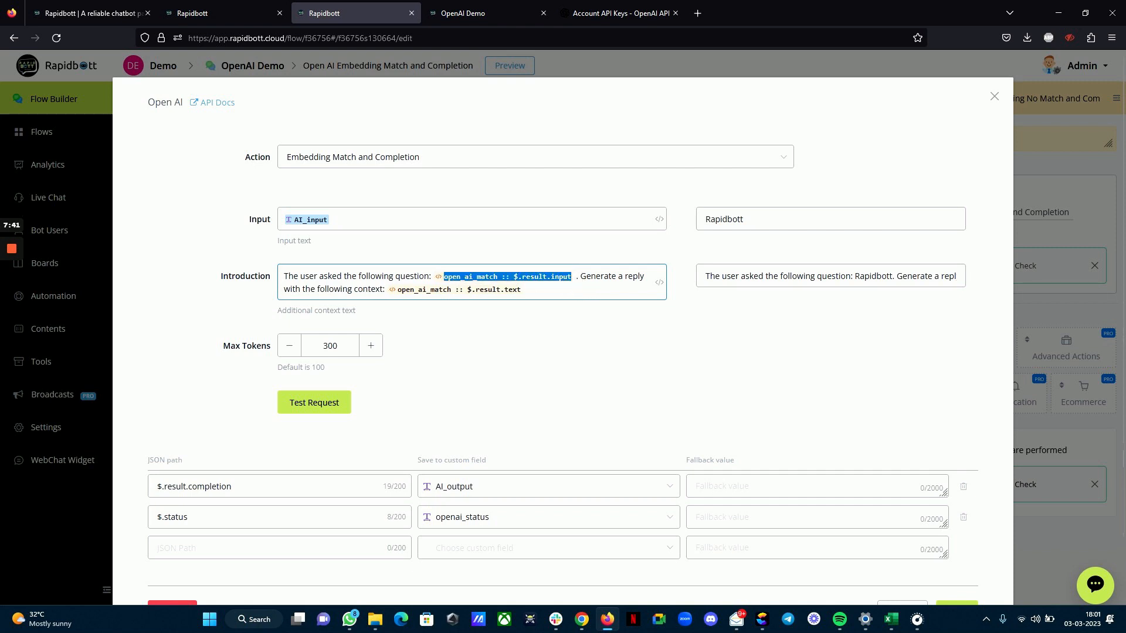
left_click_drag(581, 276, 451, 295)
left_click(451, 294)
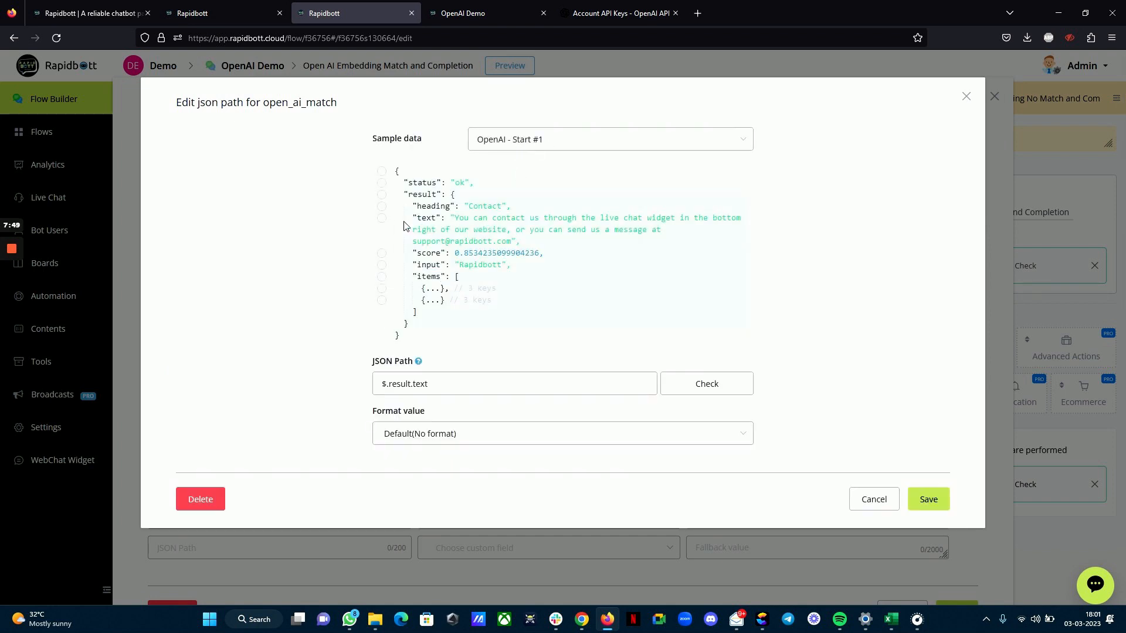
left_click(382, 218)
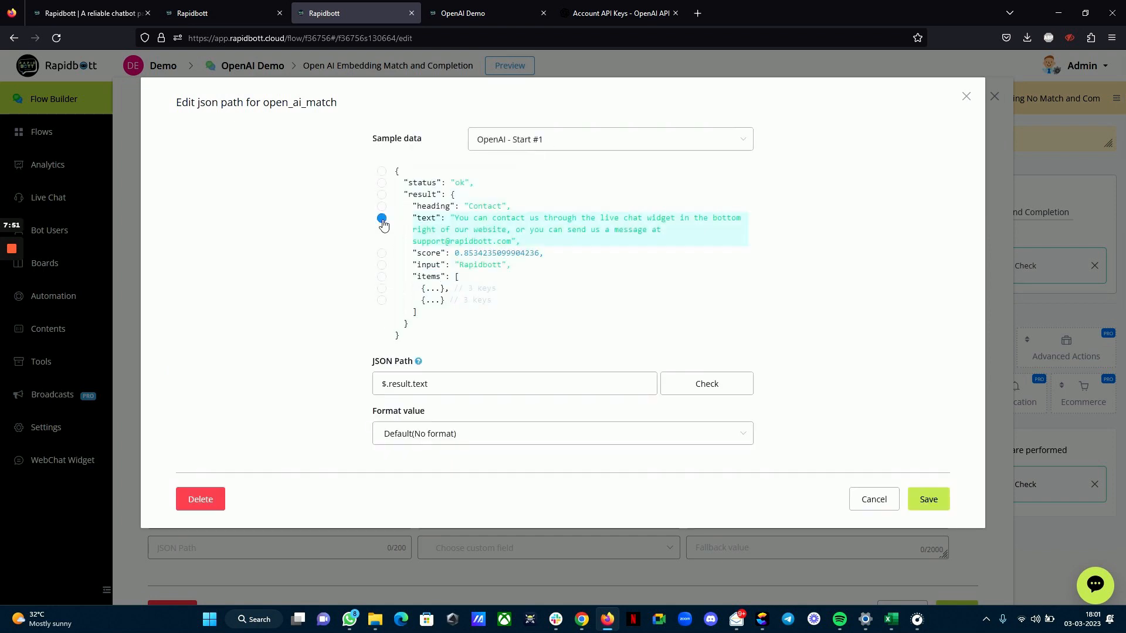
left_click(875, 501)
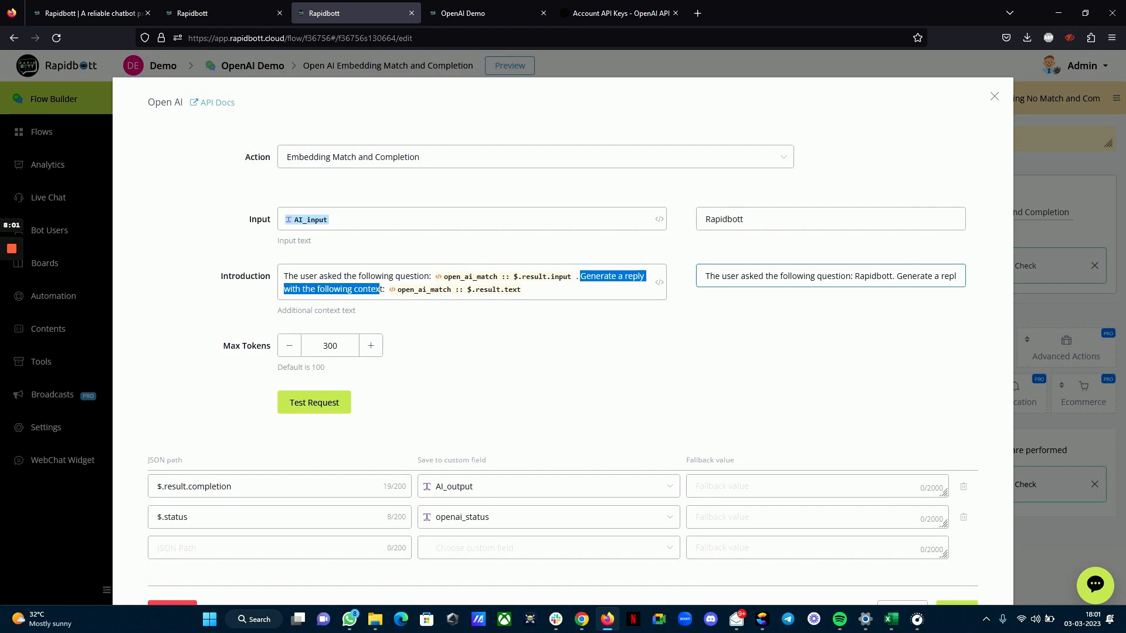
Run a test request for the Embedding Match and Completion action and select the completion entry in the sample data to read it
scroll(920, 537, "down", 1)
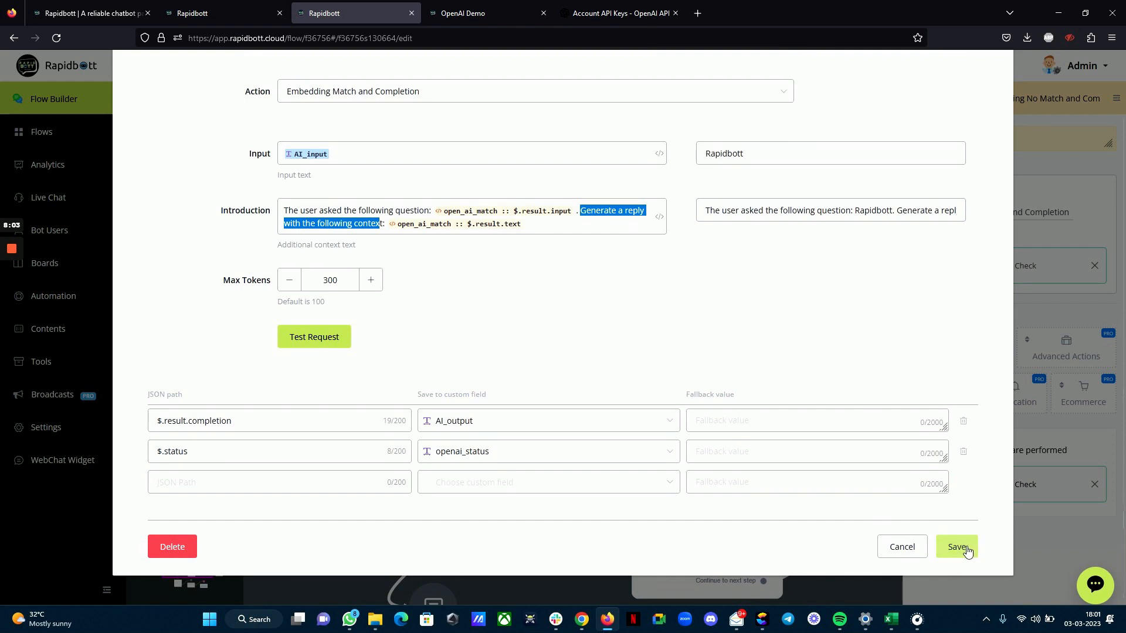
left_click(320, 339)
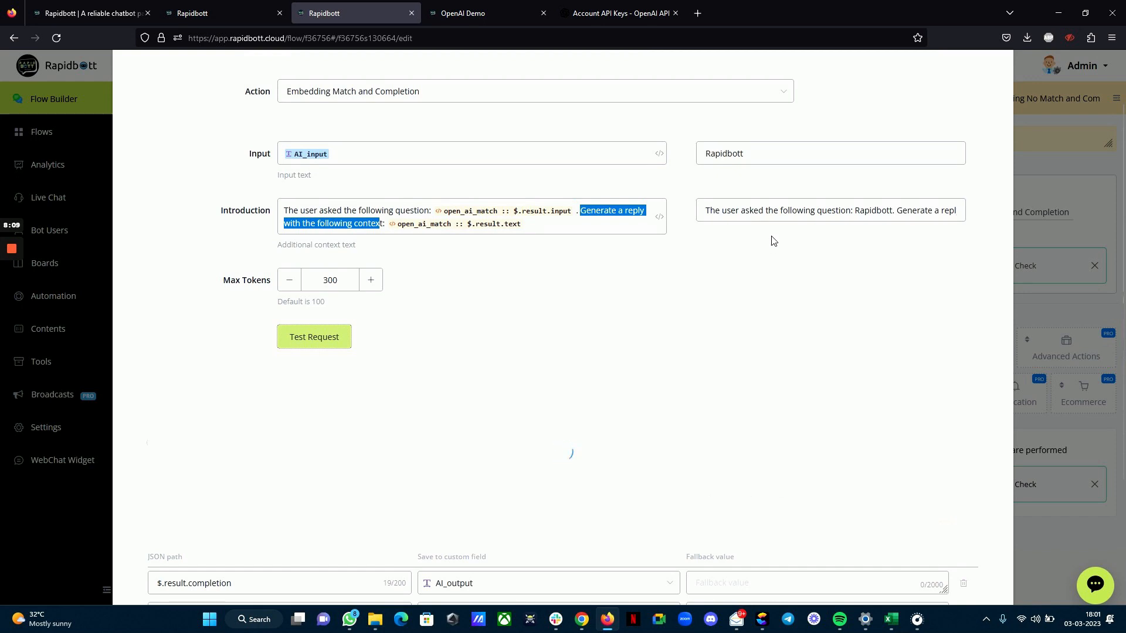
double_click(874, 210)
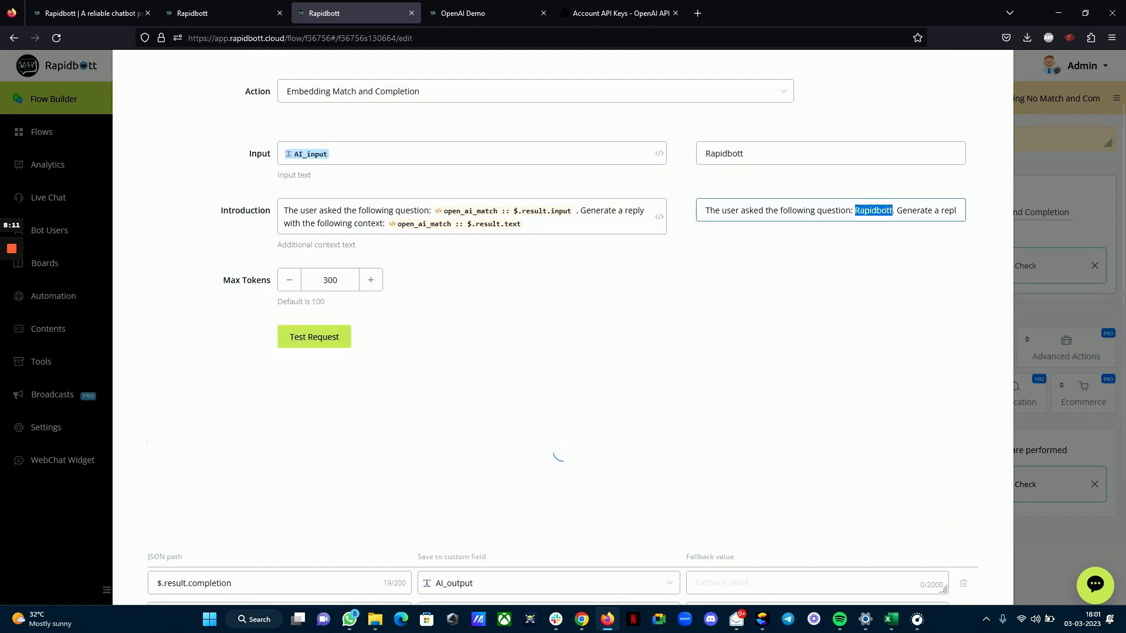
scroll(399, 436, "down", 2)
scroll(399, 437, "down", 1)
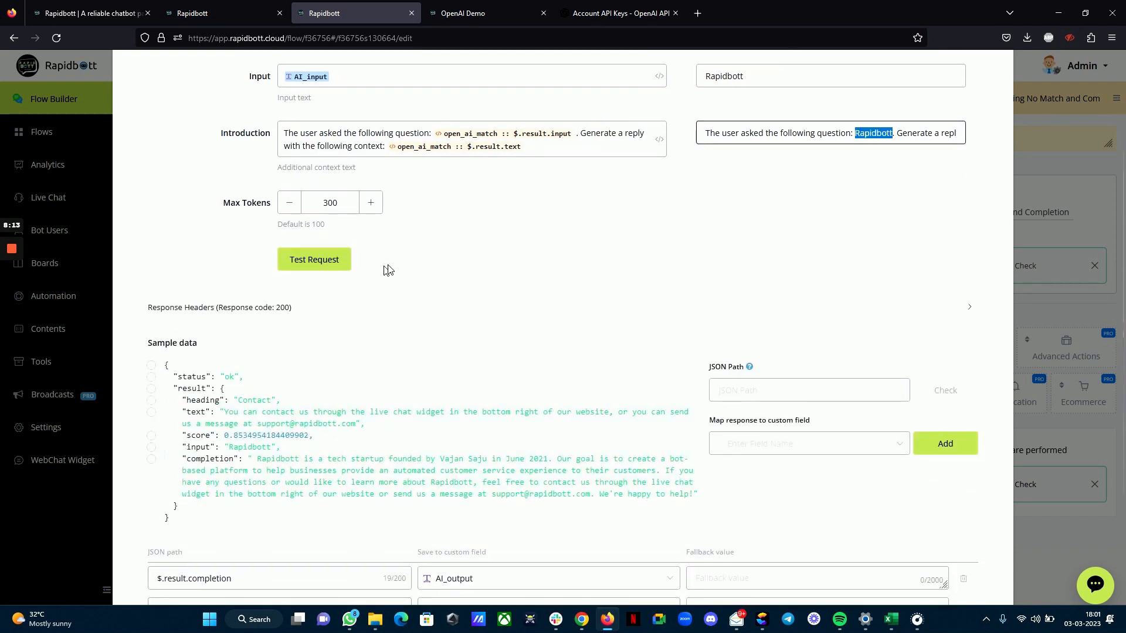
left_click(151, 460)
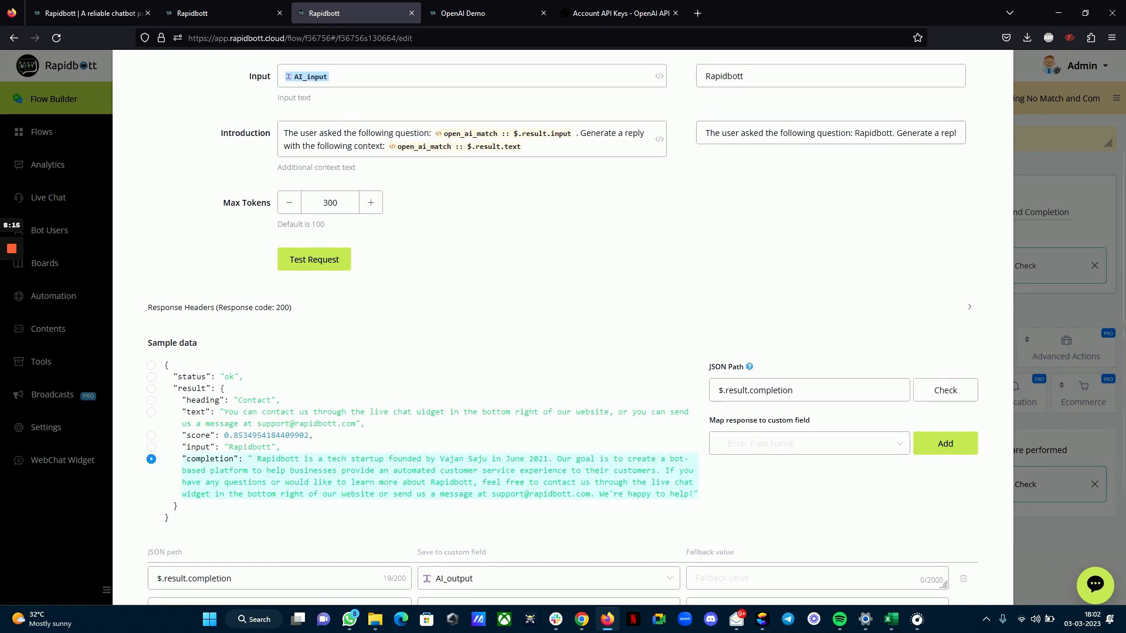
left_click_drag(256, 459, 693, 494)
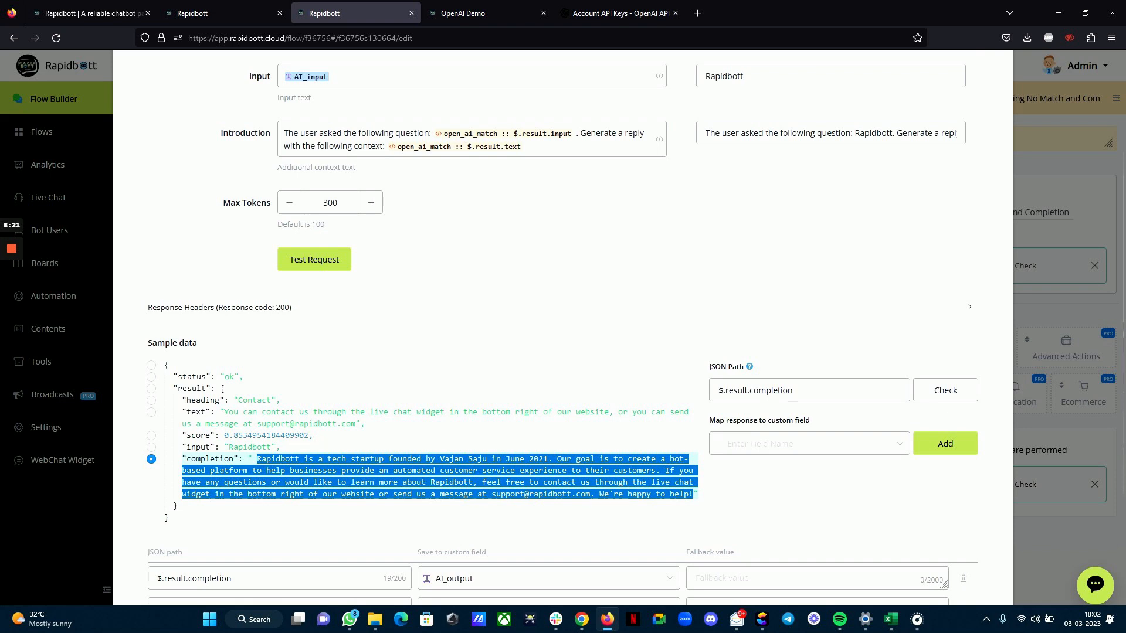
Check the completion's custom field mapping and the available field choices, leaving the mapping as it is, and save the Open AI action
scroll(491, 512, "down", 3)
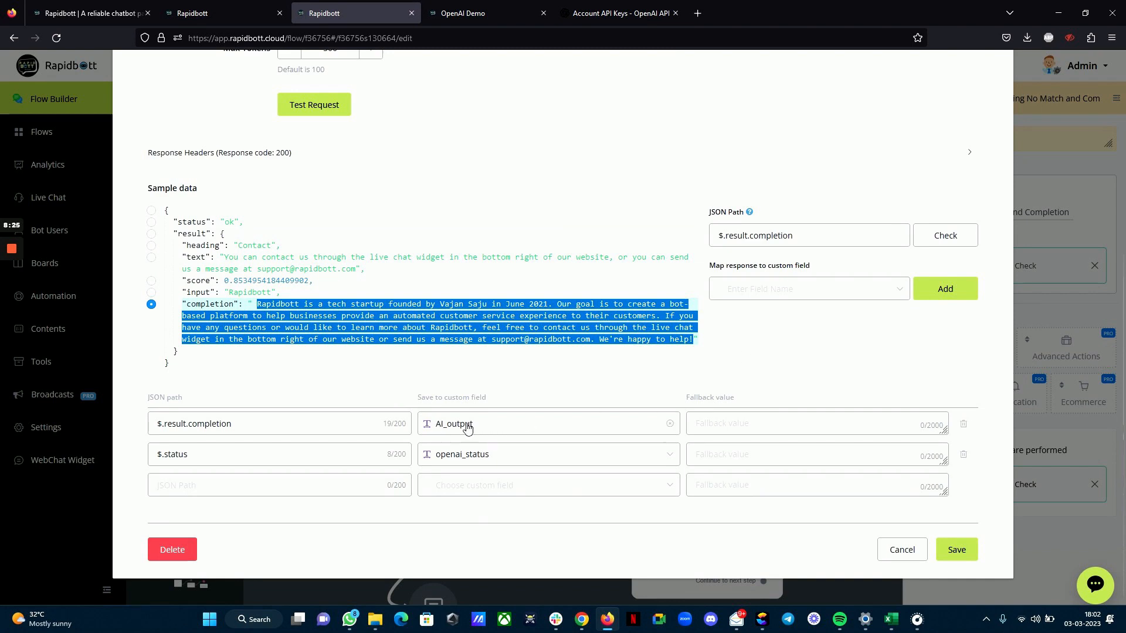
left_click(792, 289)
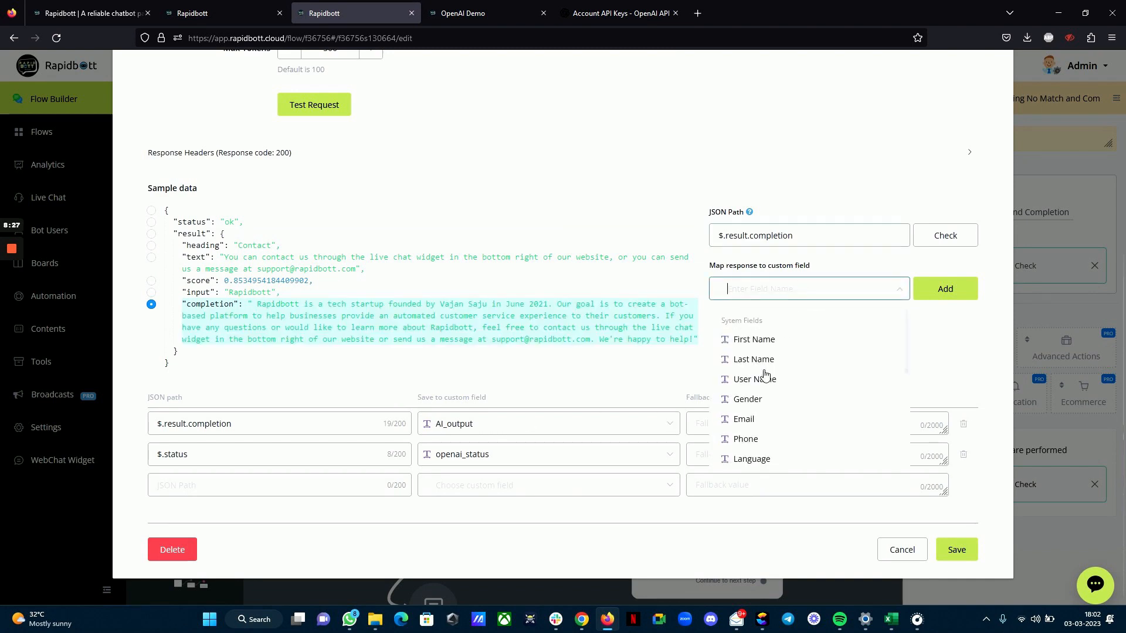
left_click(963, 358)
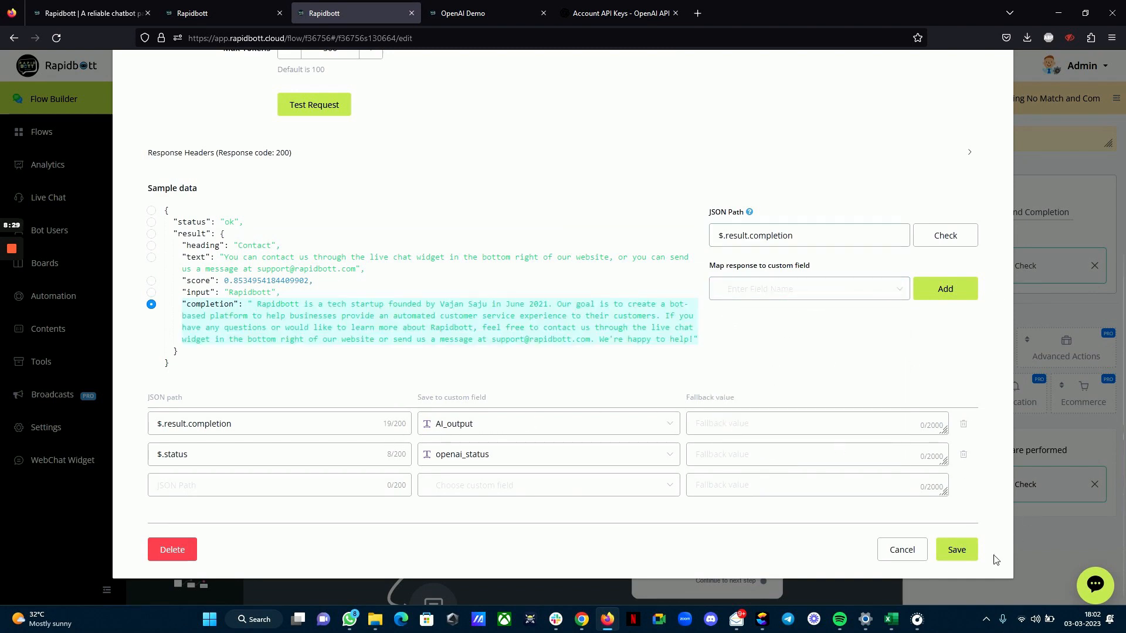
left_click(956, 550)
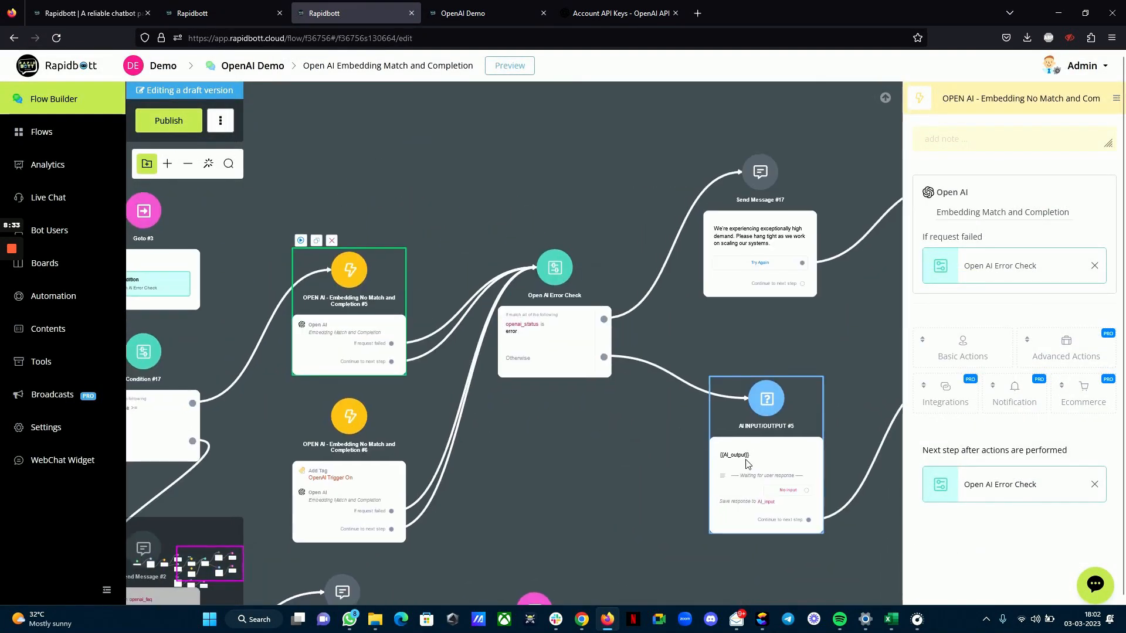
Open the AI INPUT/OUTPUT #5 step to review its message text and response field
left_click(772, 461)
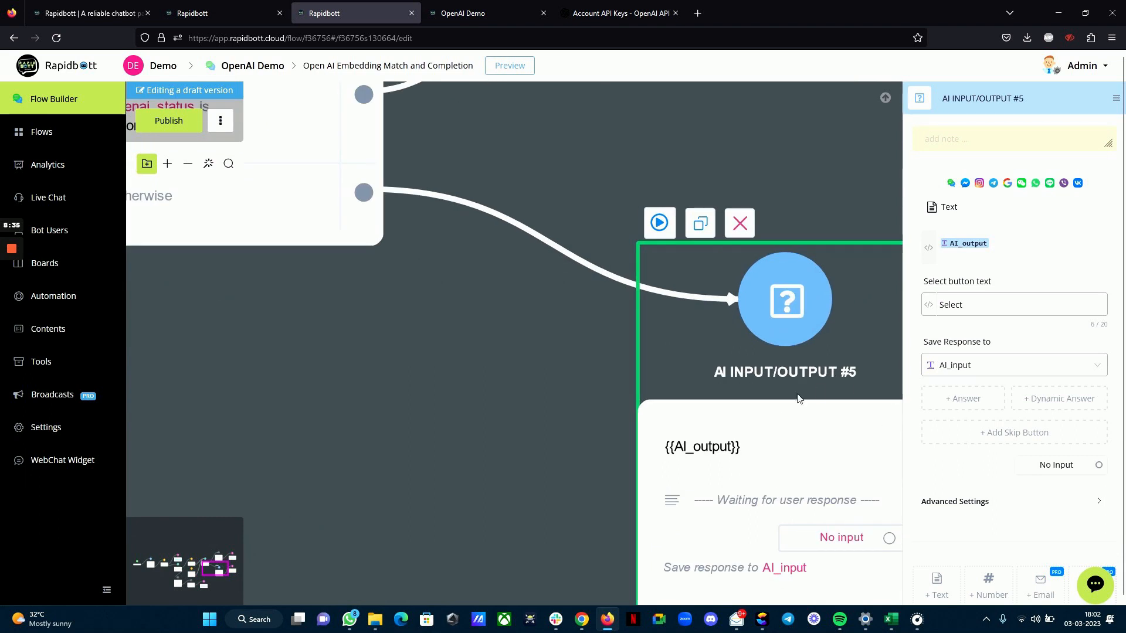
scroll(807, 385, "down", 2)
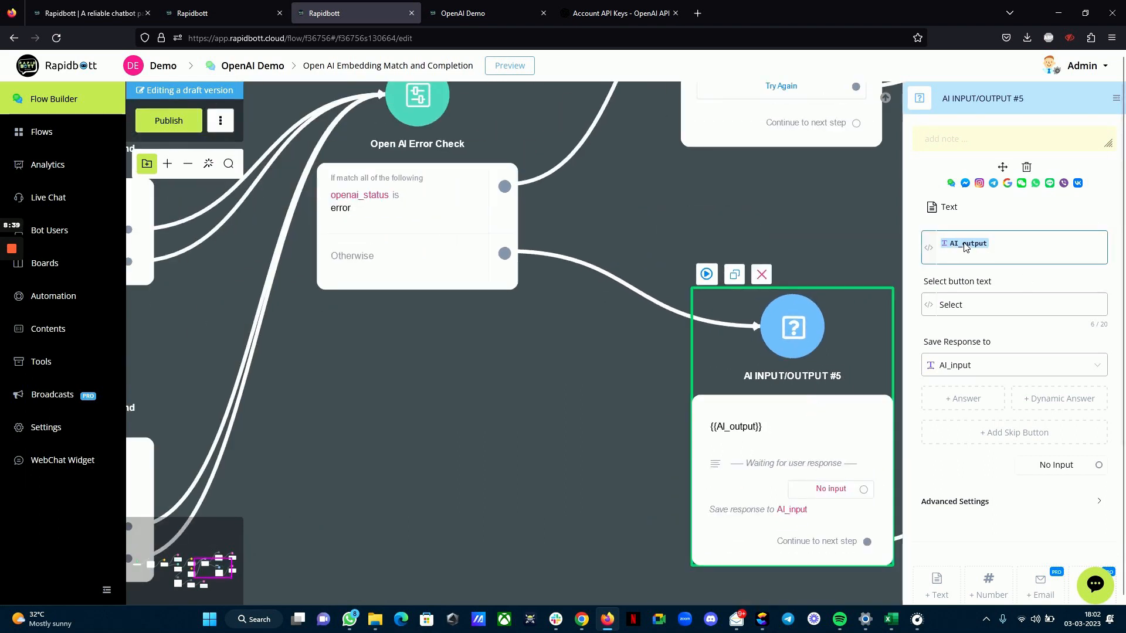
Switch to the OpenAI Demo preview chat and ask the bot "What is a chatbot?"
left_click(477, 12)
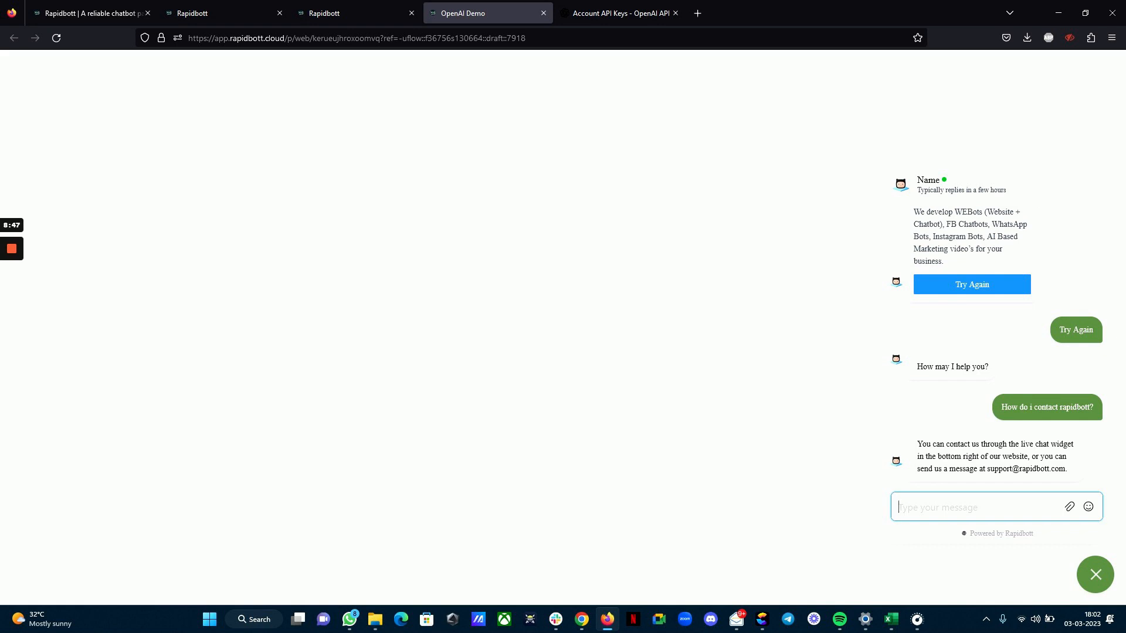
type("Wha")
type("t is a chatbot?")
key("Return")
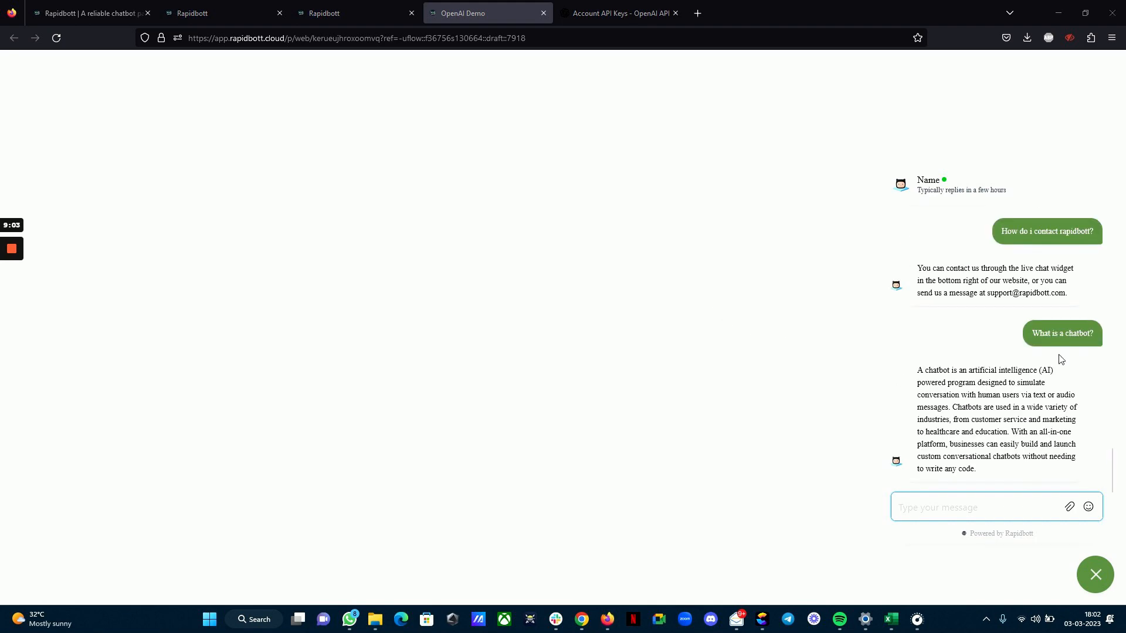
Compare the bot's chatbot answer in the preview with the match, completion and result card branches of the flow
left_click(319, 9)
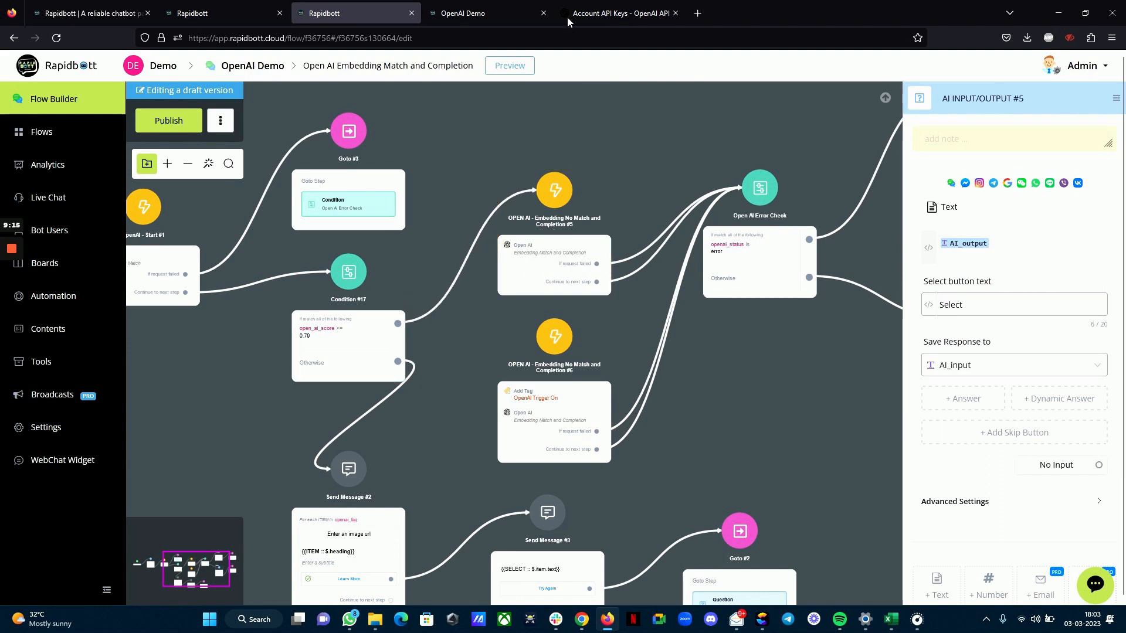
left_click(487, 13)
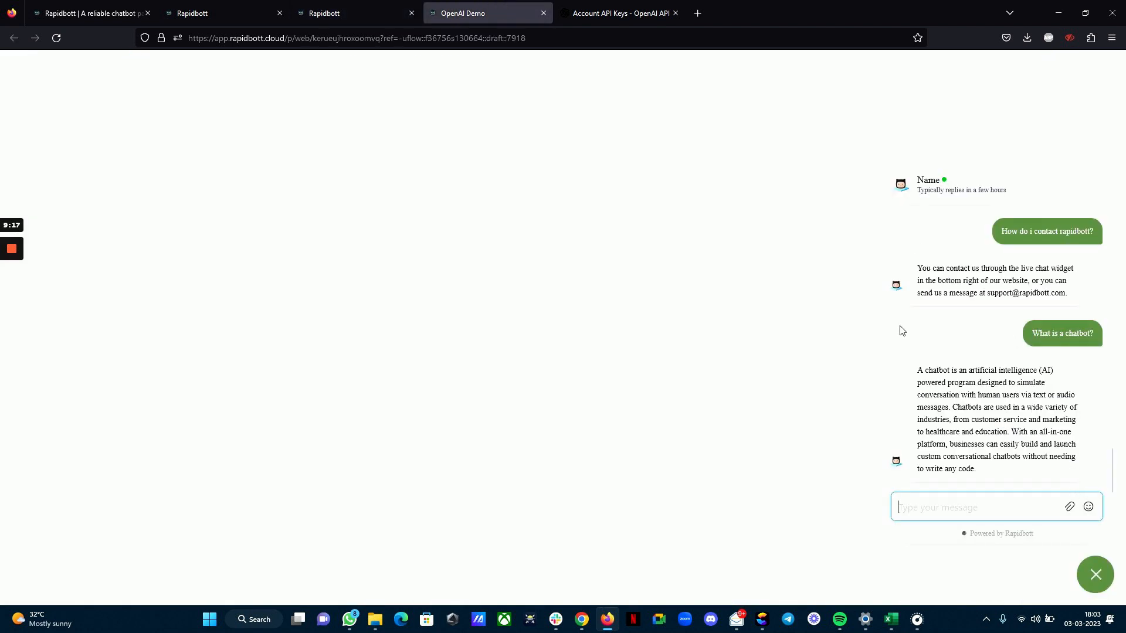
left_click_drag(917, 370, 1003, 492)
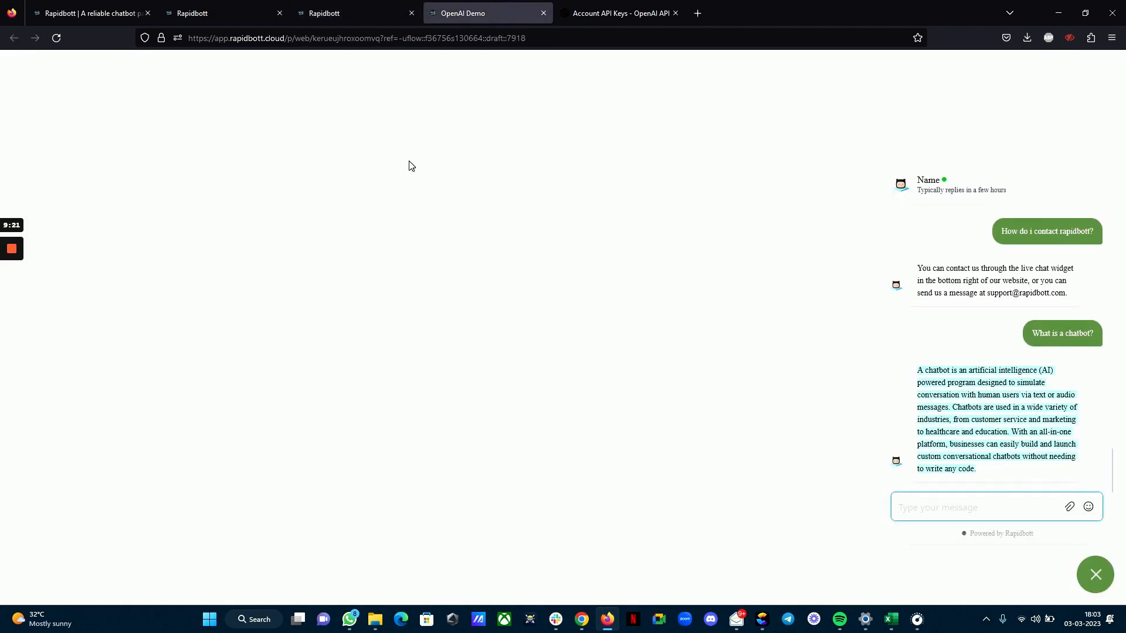
left_click(338, 9)
scroll(695, 411, "down", 3)
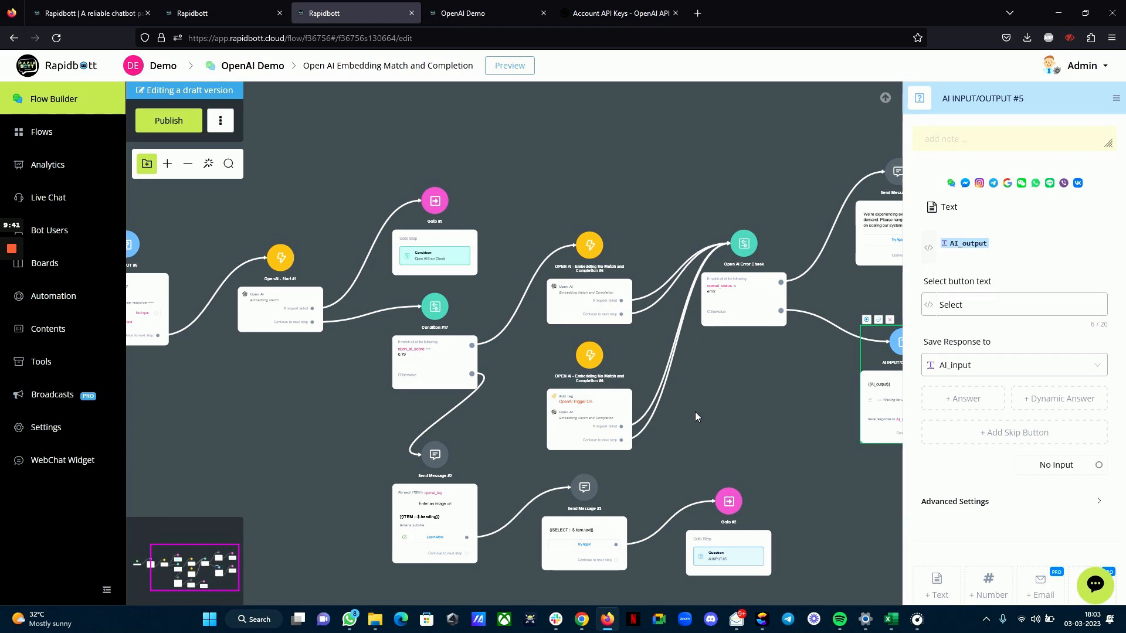
scroll(258, 392, "down", 2)
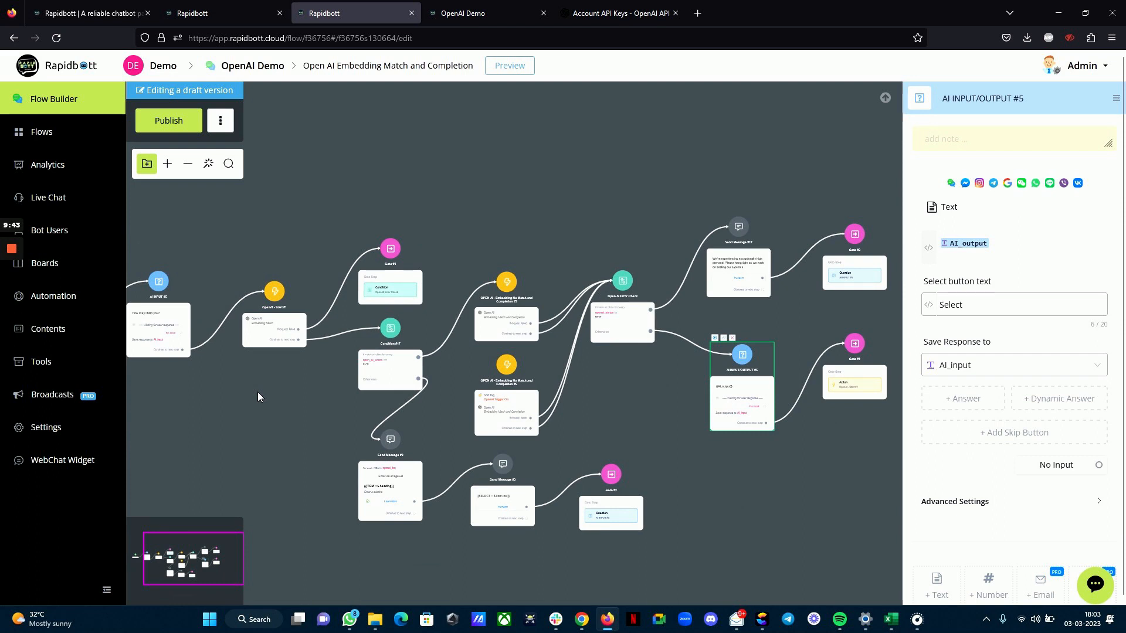